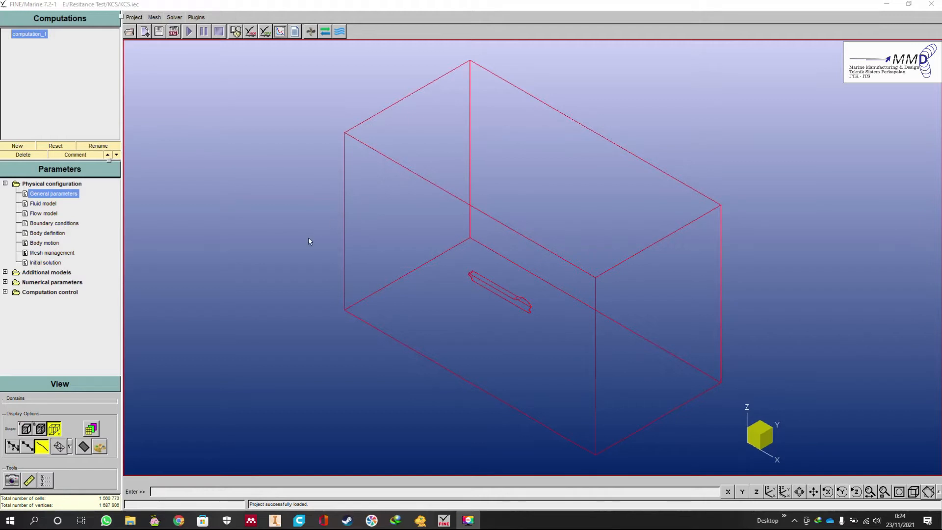
Review the initial solution parameters and the KCS domain's mesh management settings, discarding both without changes
click(53, 264)
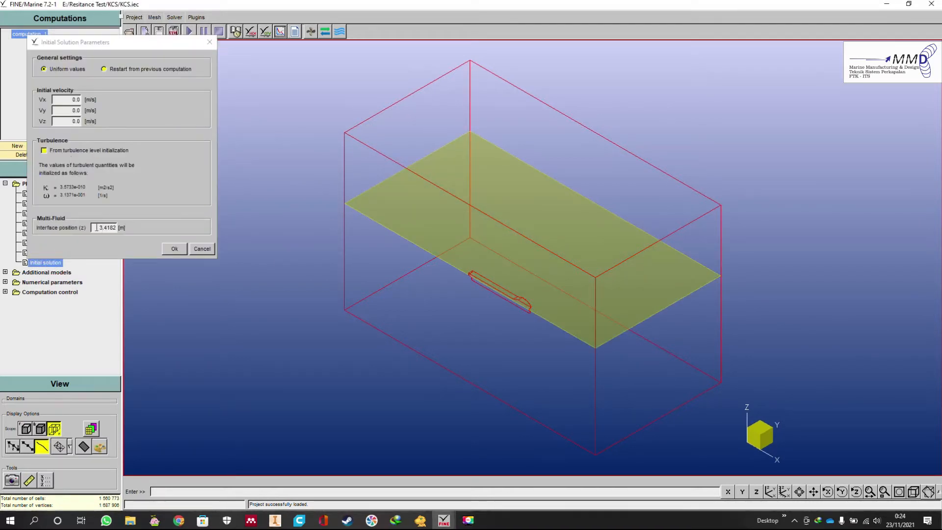
click(202, 249)
click(46, 252)
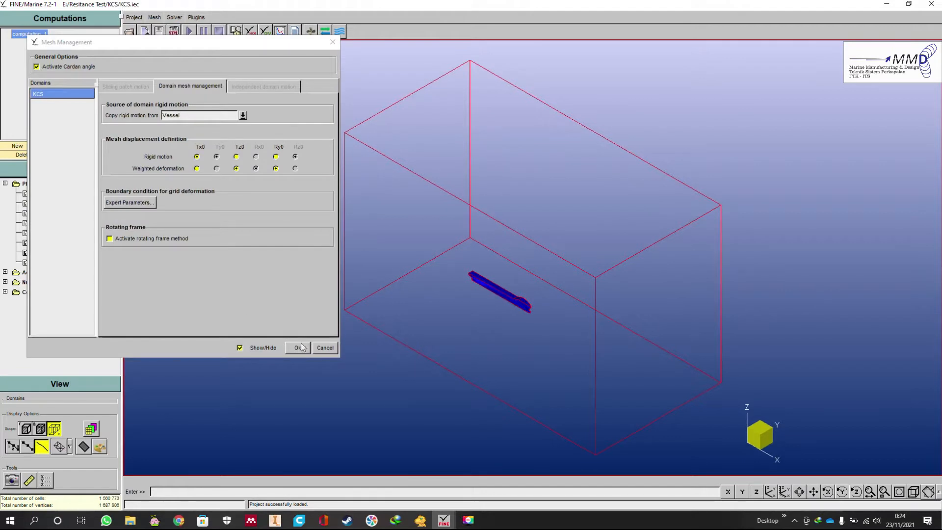
click(325, 347)
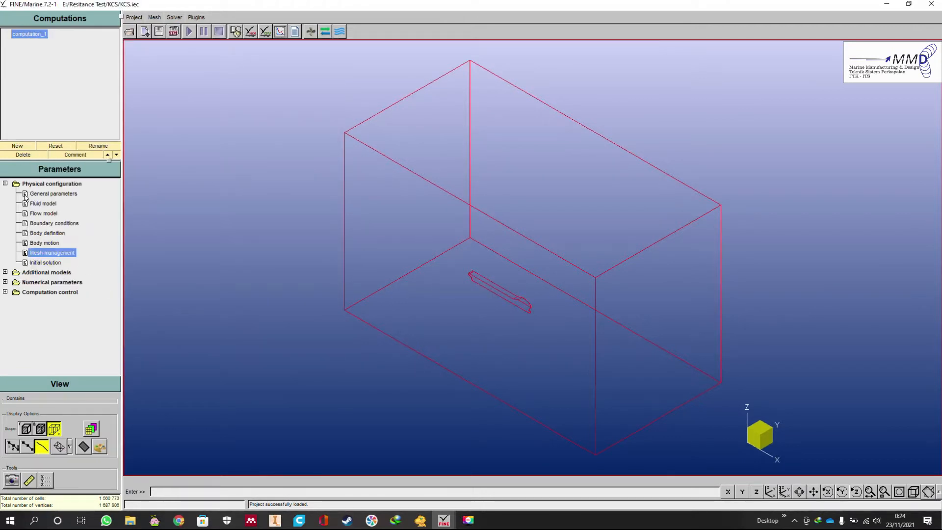
Temporarily activate the actuator disk model to inspect its properties and the disk at the ship's stern, then discard it
click(5, 183)
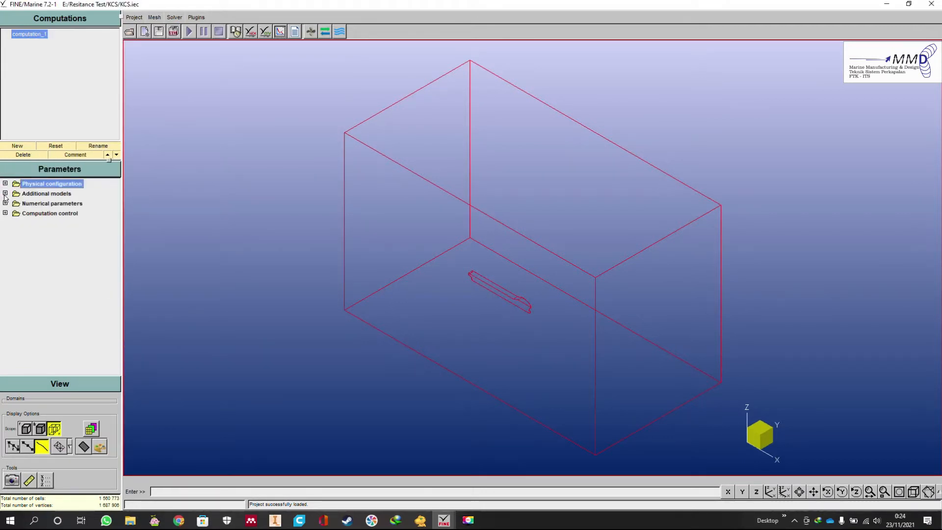
click(4, 193)
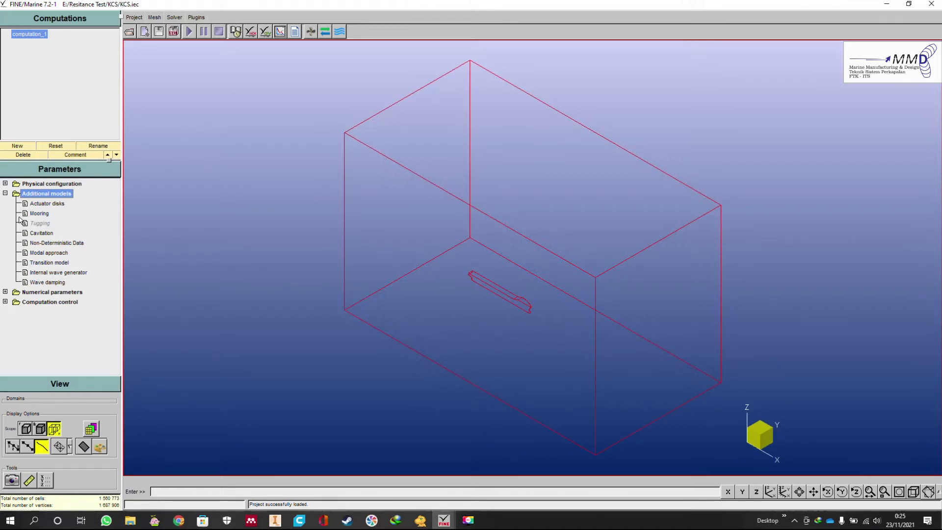
click(52, 205)
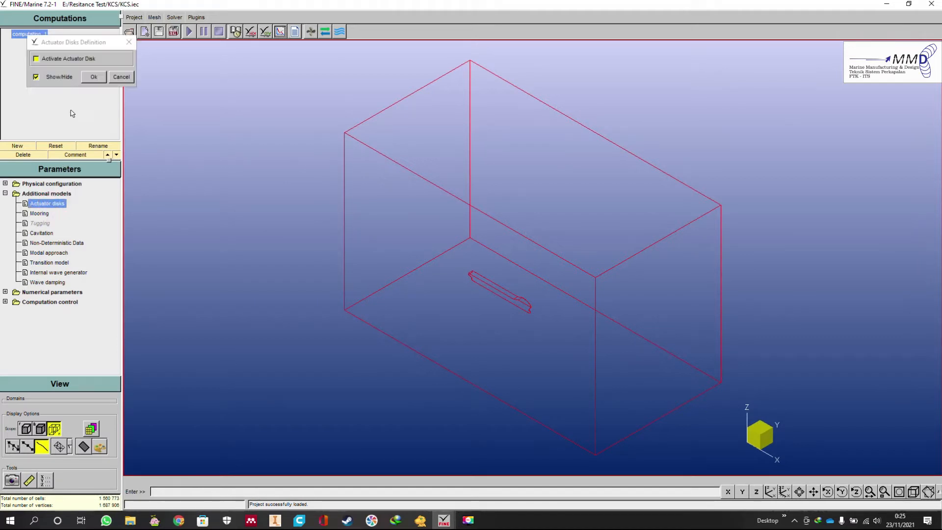
click(66, 59)
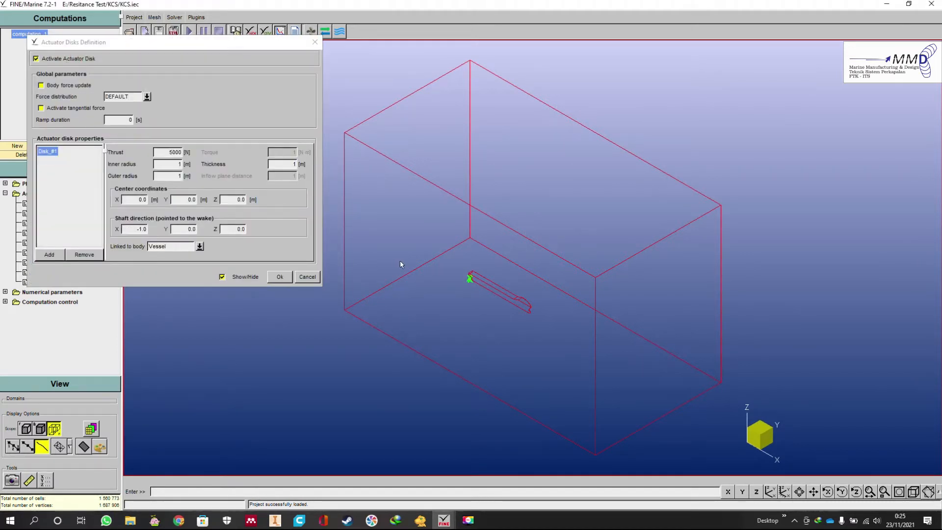
scroll(471, 283, up, 6)
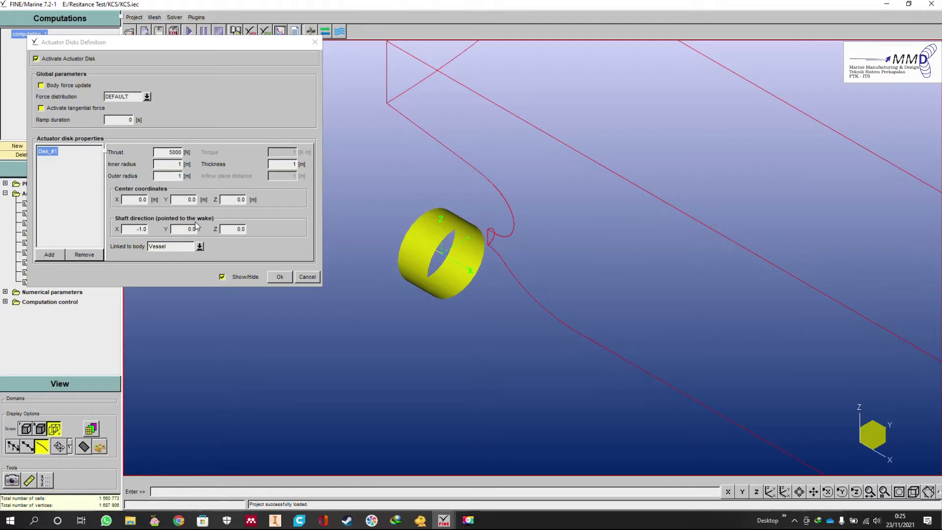
click(308, 279)
Temporarily activate mooring to inspect its line properties and the line's position relative to the hull, then discard it
click(43, 215)
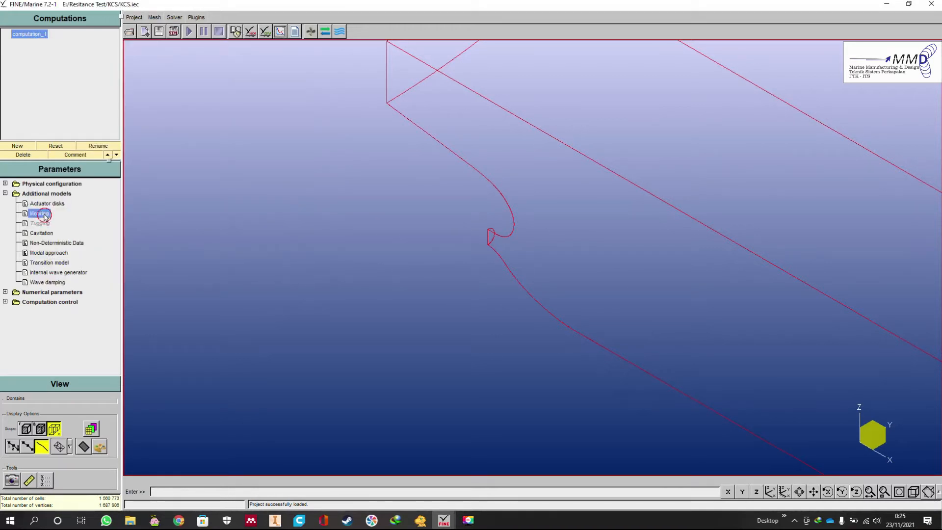
click(75, 60)
click(479, 260)
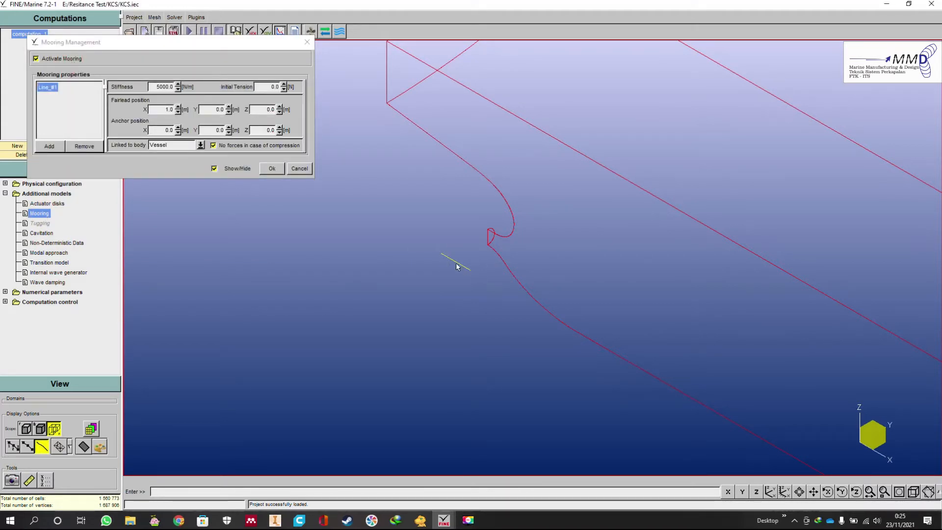
scroll(370, 250, down, 5)
scroll(369, 250, down, 2)
scroll(363, 231, up, 8)
scroll(398, 208, up, 2)
scroll(396, 211, down, 8)
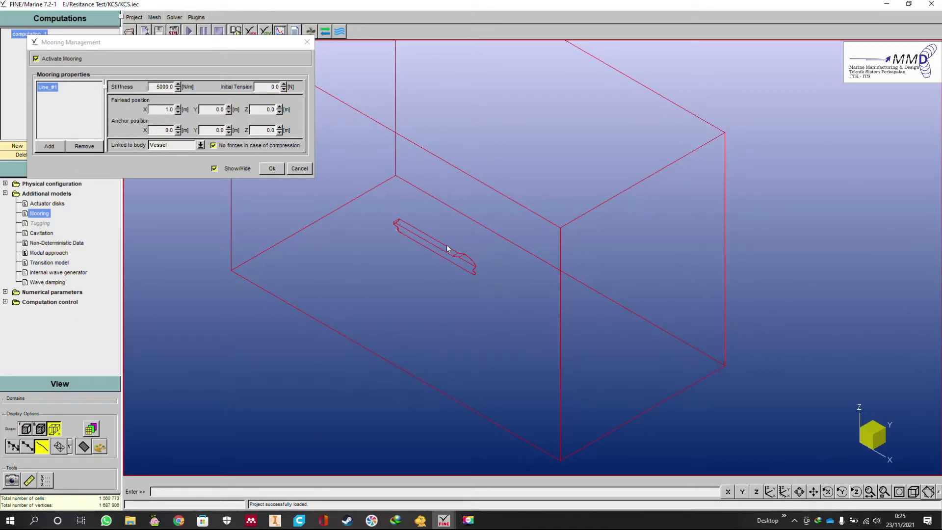
click(301, 170)
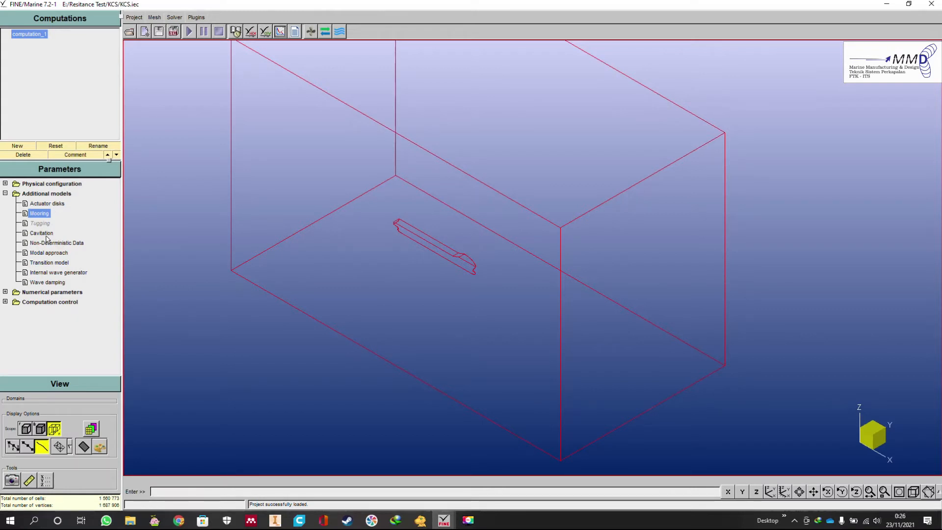
Temporarily activate cavitation to examine its flow properties, cavitation parameters and model options, then discard the settings
click(43, 233)
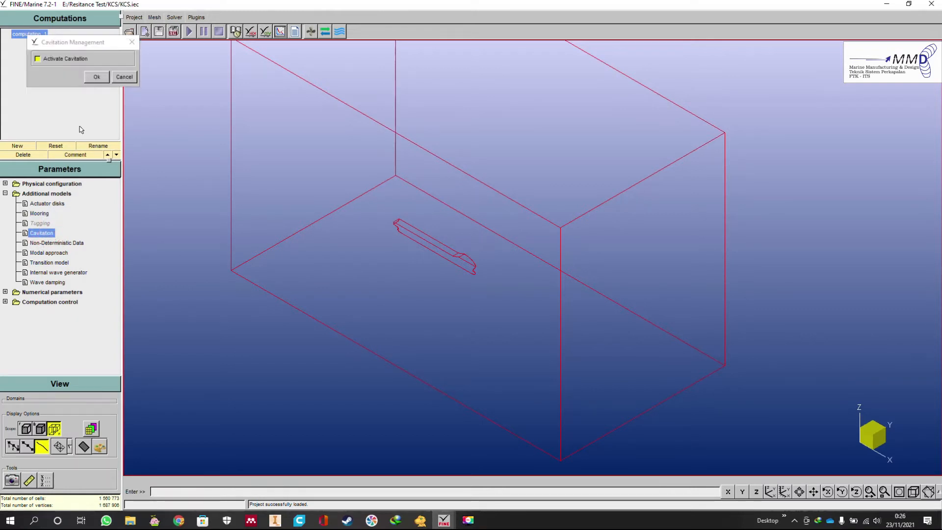
click(70, 58)
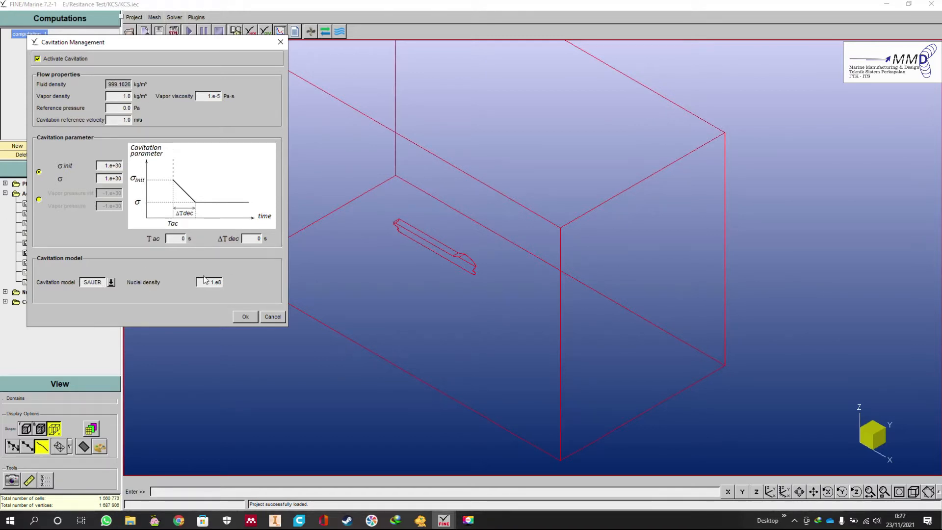
click(273, 318)
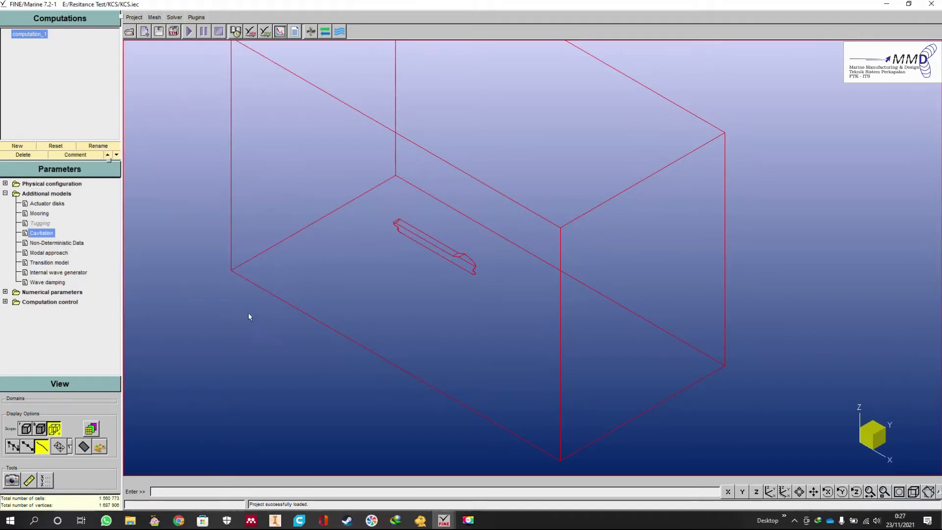
Examine the non-deterministic data option without keeping it, and try to open the modal approach settings
double_click(72, 243)
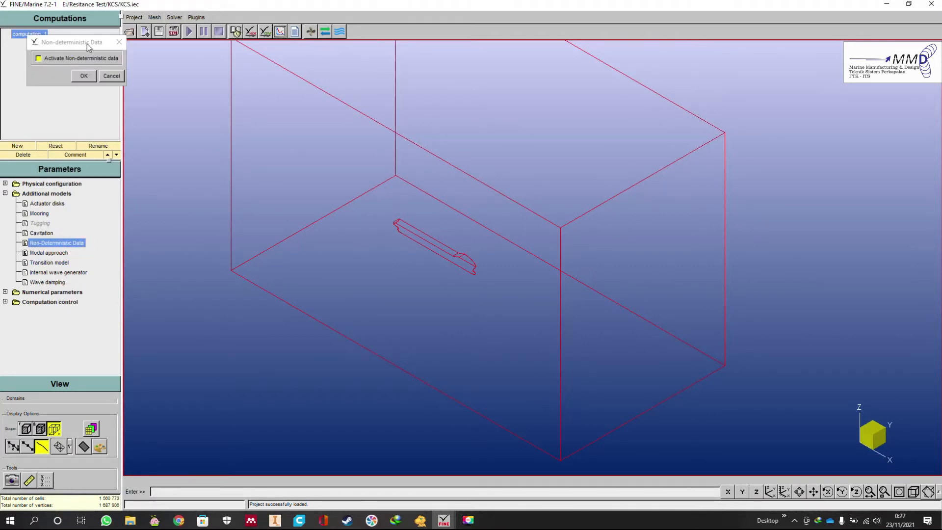
click(67, 59)
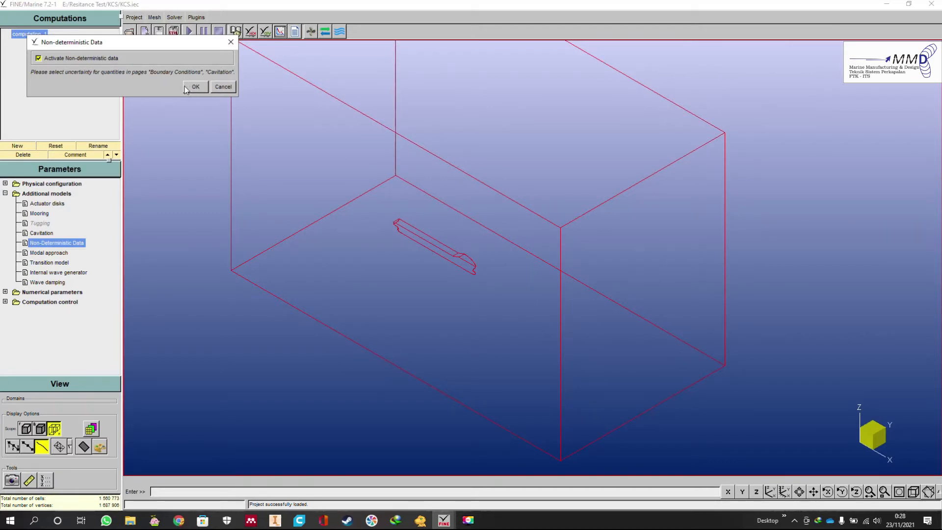
click(223, 87)
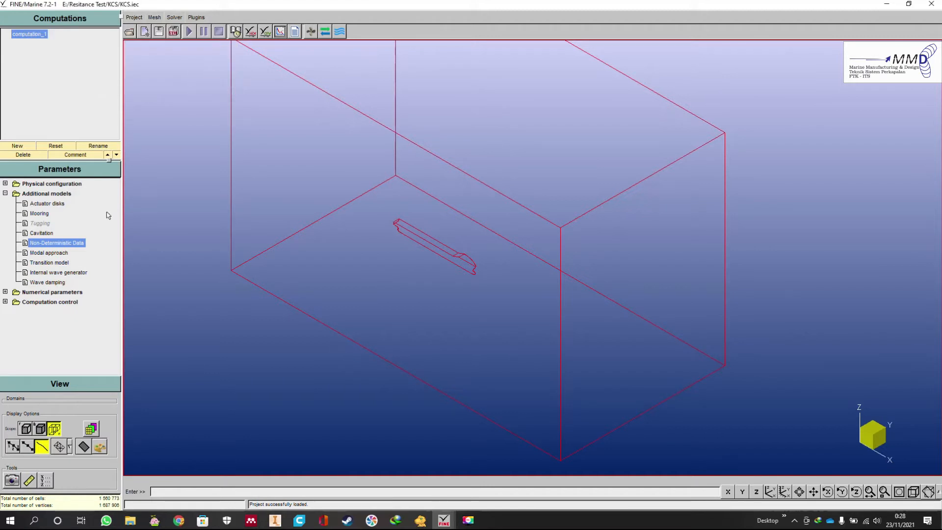
click(54, 253)
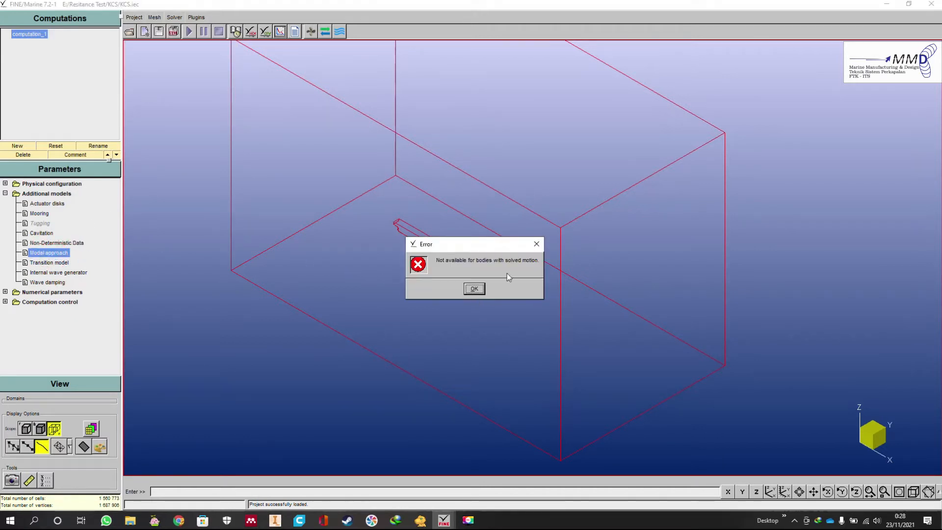
click(473, 289)
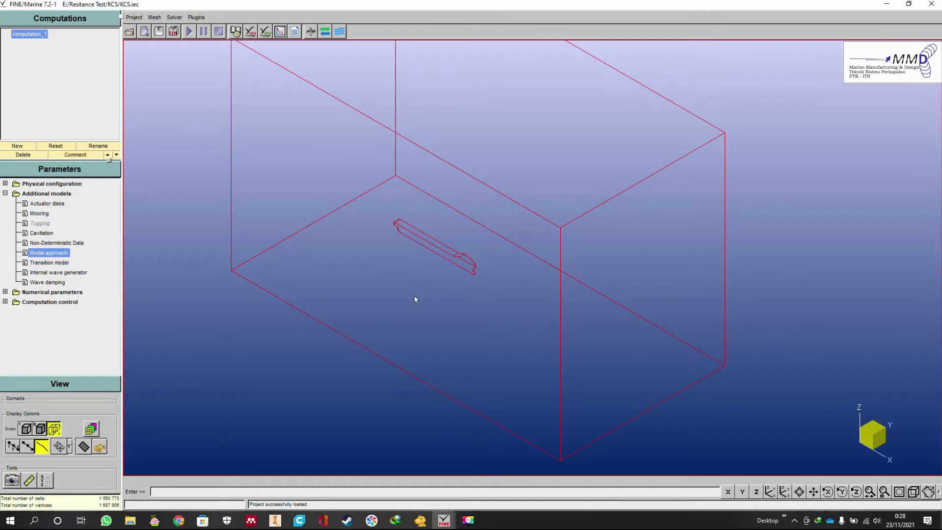
Briefly activate the transition model to view its information, and leave it deactivated
double_click(49, 263)
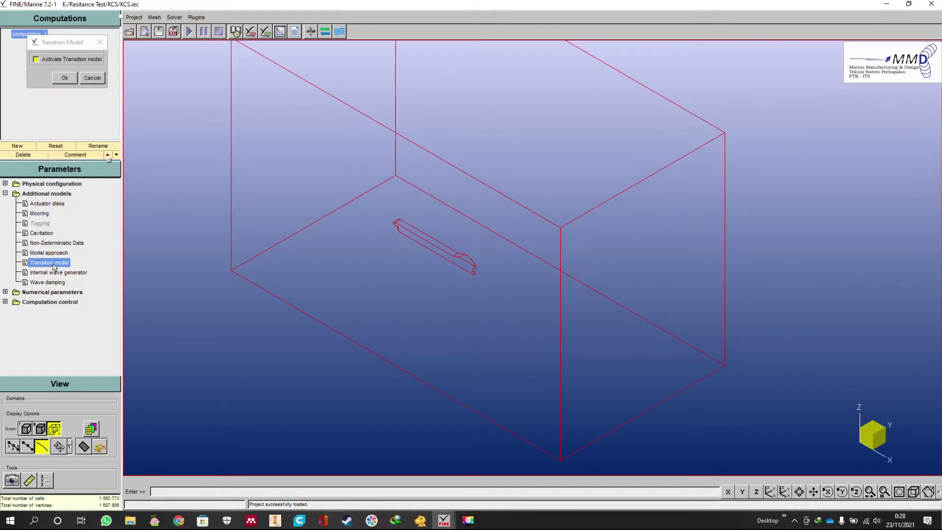
click(76, 59)
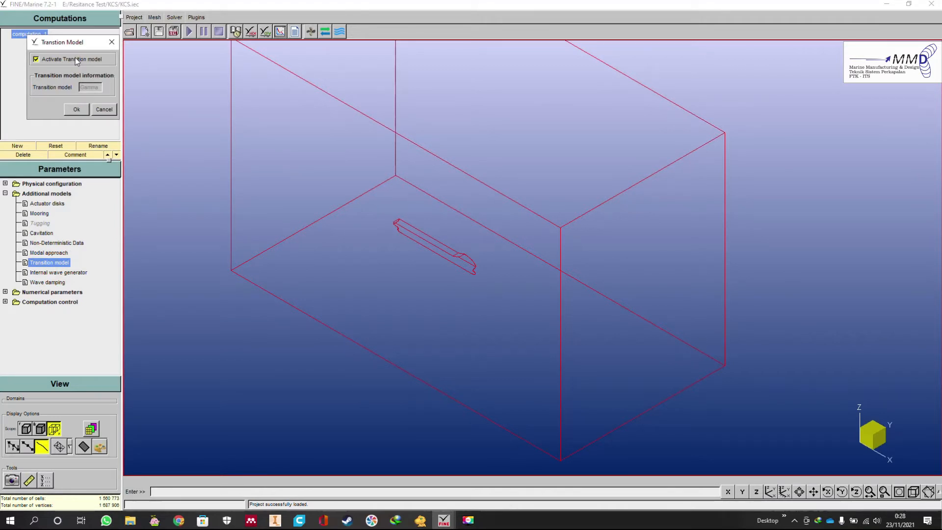
click(75, 59)
click(93, 79)
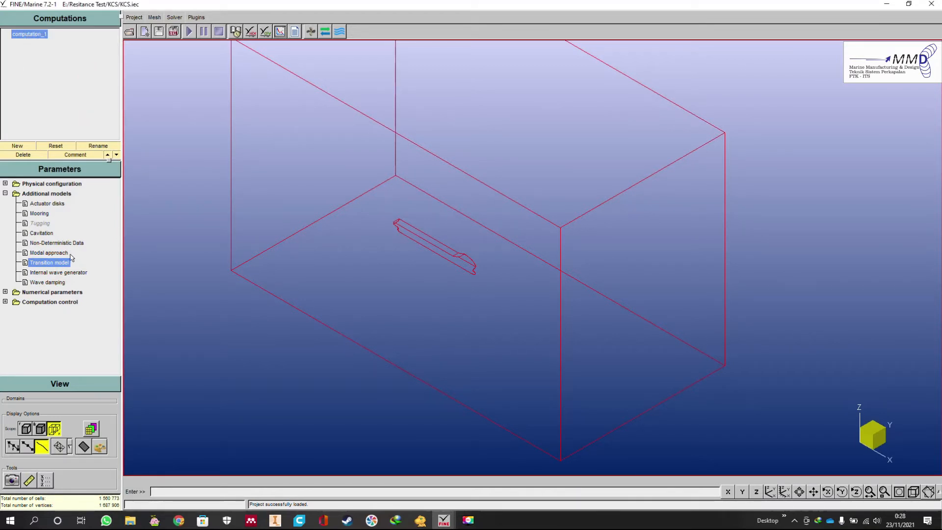
Try to open the internal wave generator, and deactivate the cavitation model in its settings
click(61, 276)
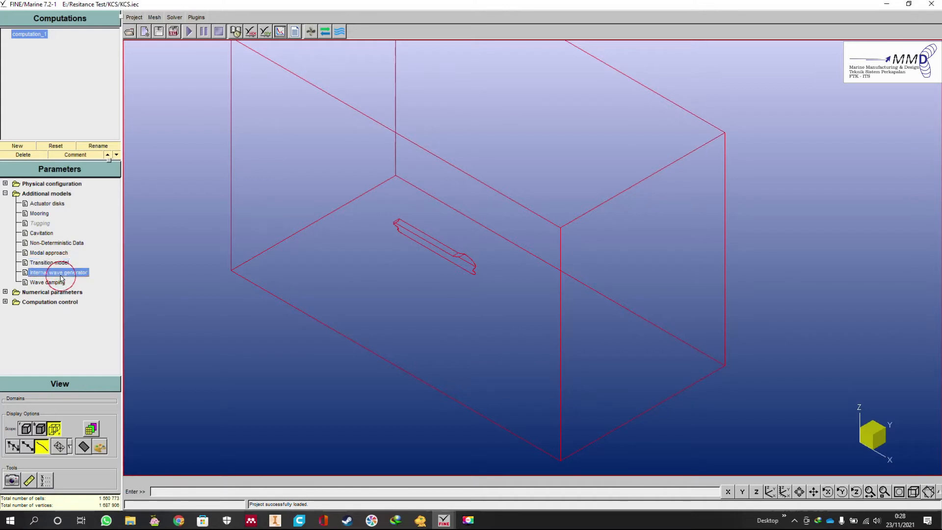
click(49, 235)
click(38, 58)
click(96, 77)
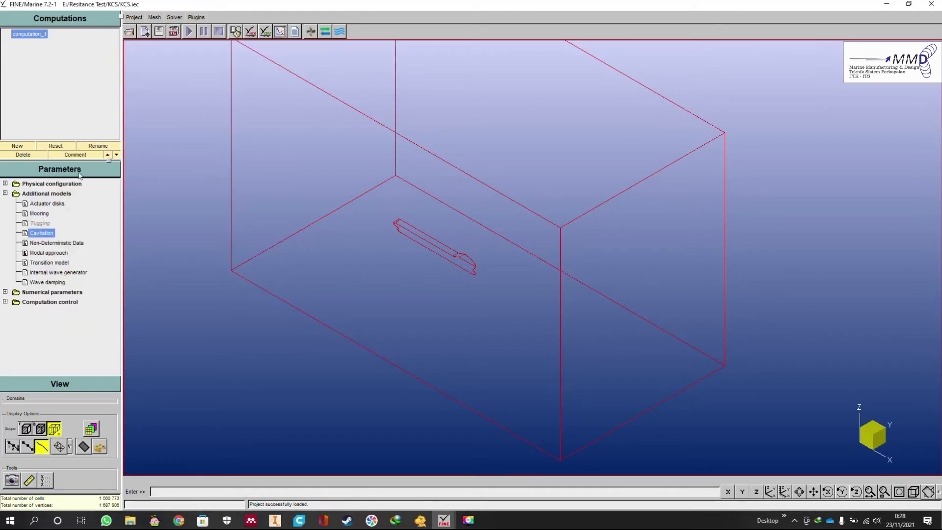
Temporarily activate the internal wave generator to examine its regular Stokes wave parameters and propagation directions, then discard it
click(59, 272)
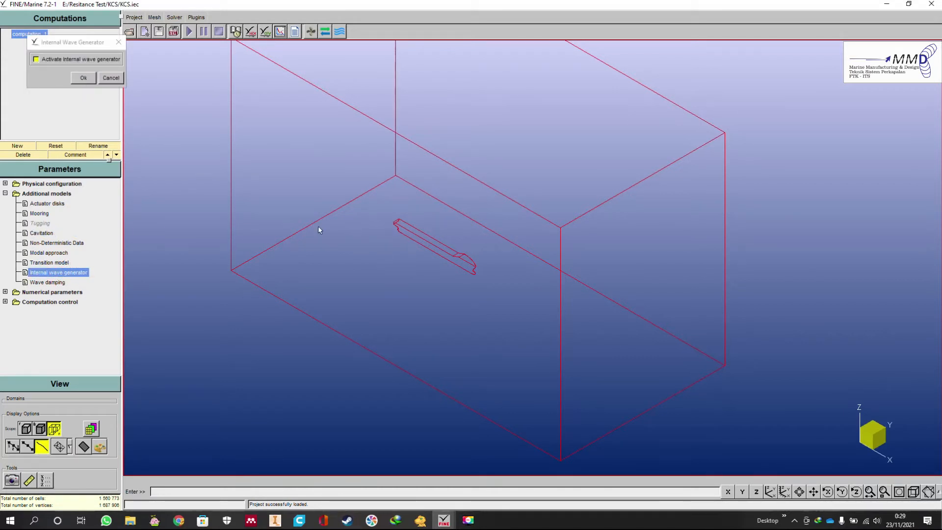
click(113, 81)
double_click(58, 272)
click(156, 139)
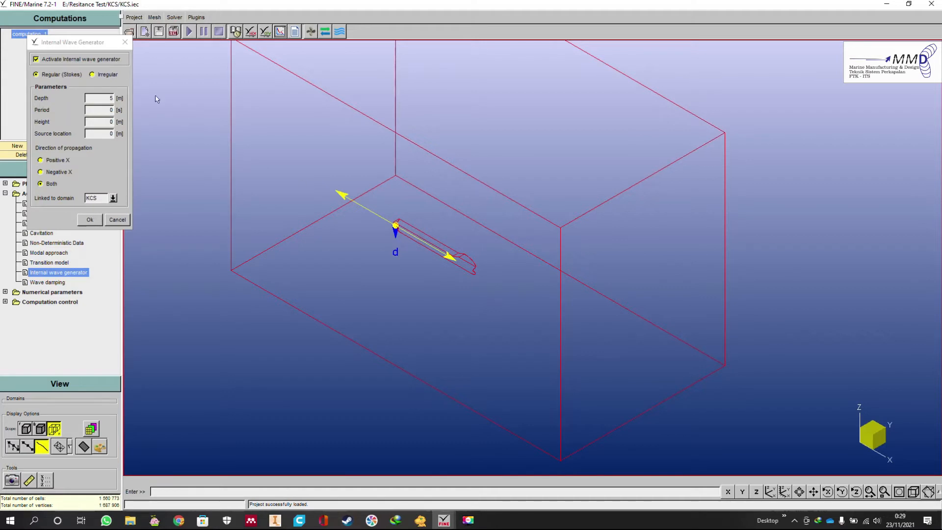
click(120, 220)
Temporarily activate wave damping to examine its sponge layer definition, then discard it
click(47, 283)
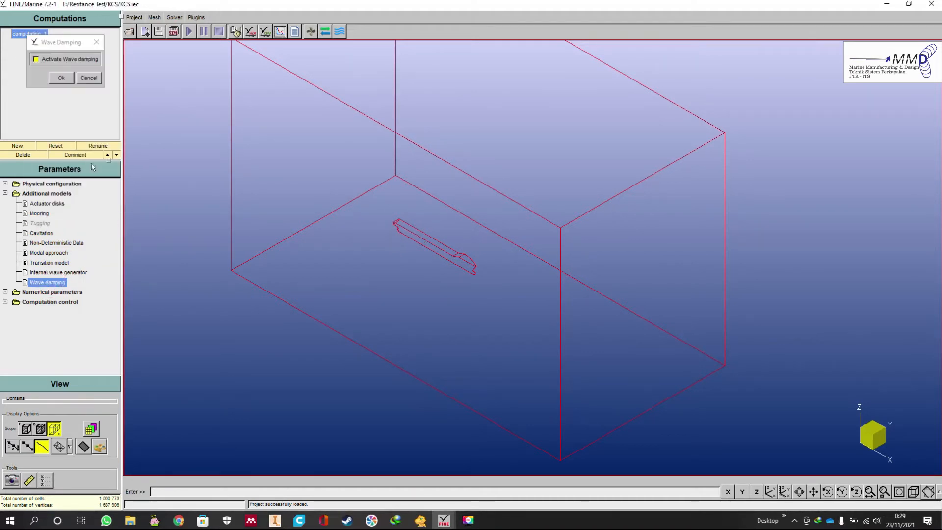
click(70, 57)
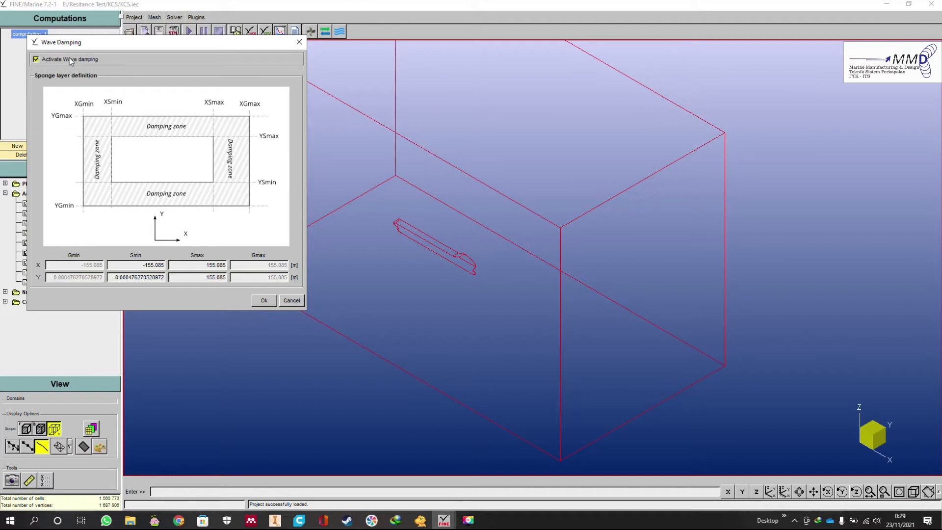
click(296, 301)
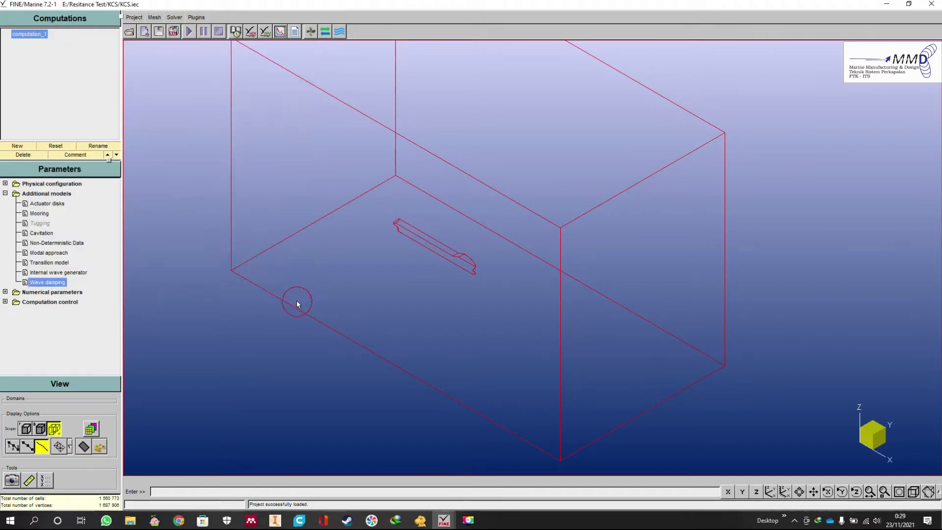
Review the discretization schemes and under-relaxation settings in the numerical model parameters without changing them
click(6, 194)
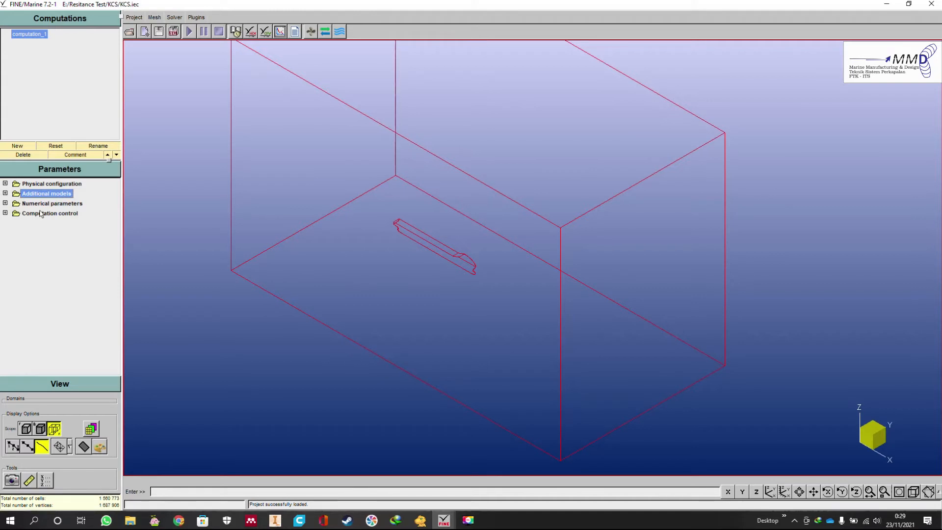
click(5, 203)
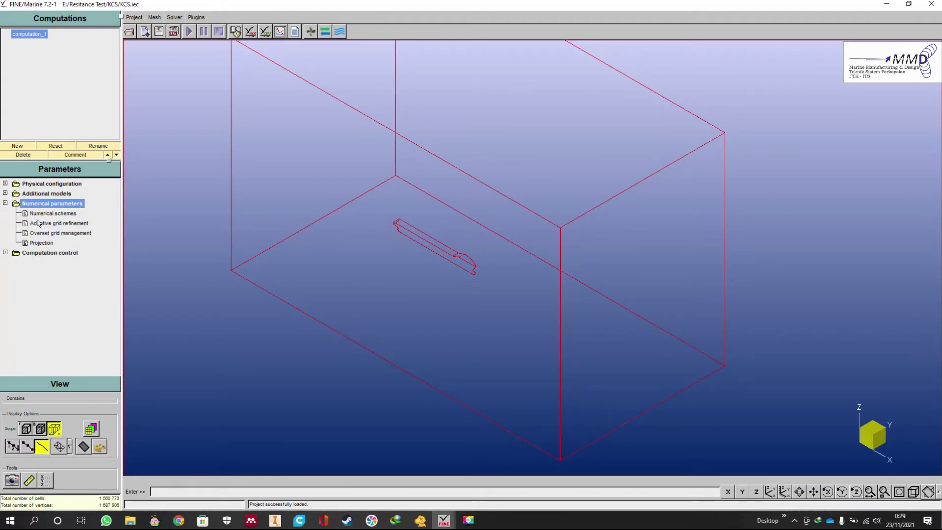
click(61, 213)
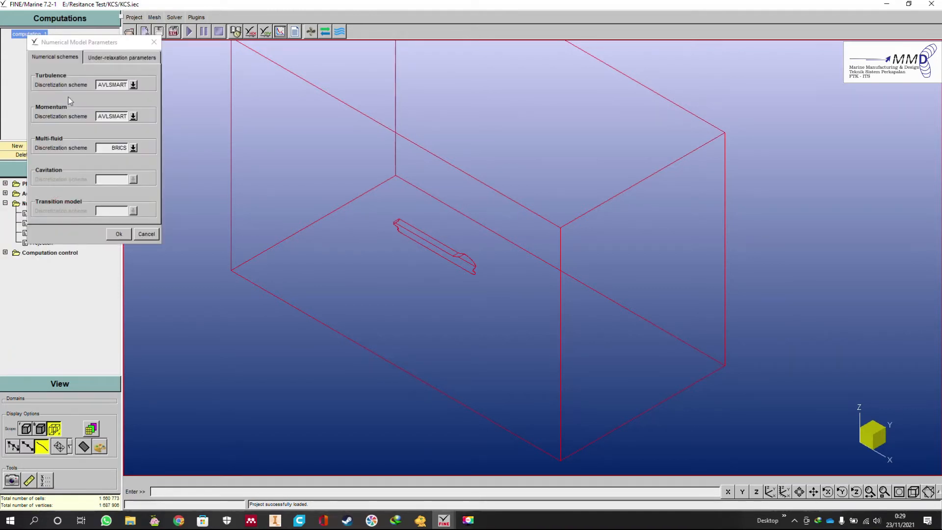
click(118, 58)
click(54, 57)
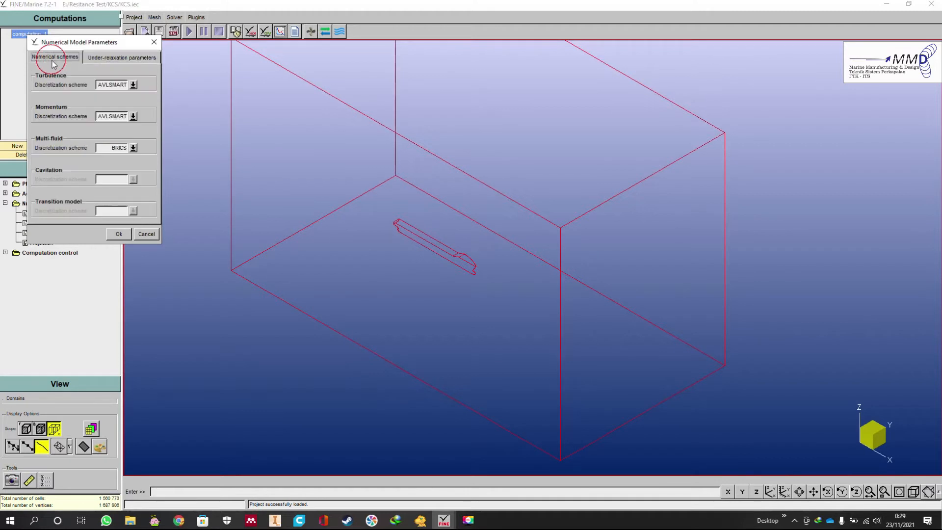
click(146, 235)
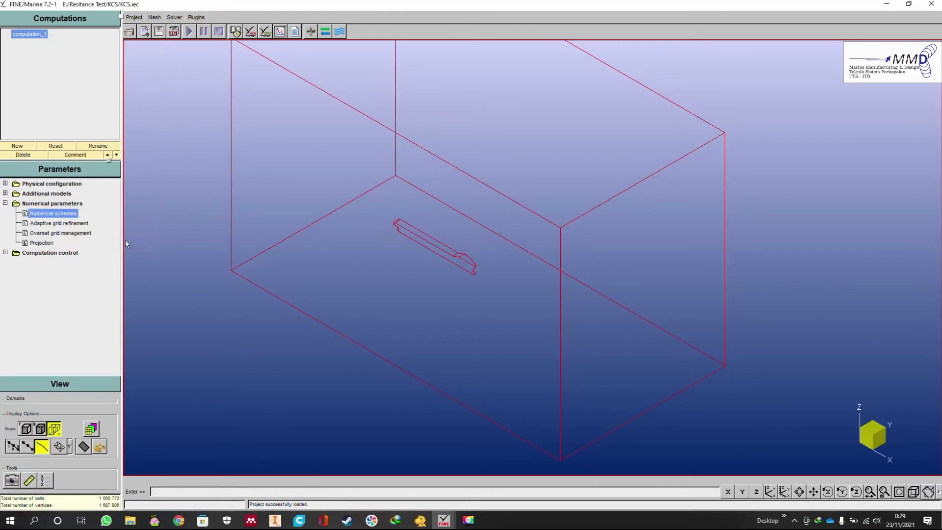
Temporarily activate adaptive grid refinement to examine its criterion, grid quality, box and control settings, and discard the activation
click(66, 224)
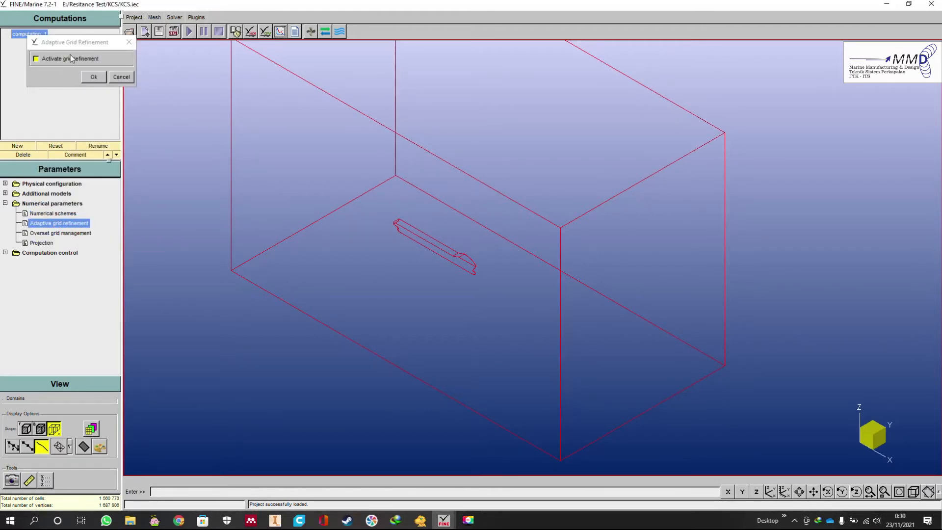
click(37, 59)
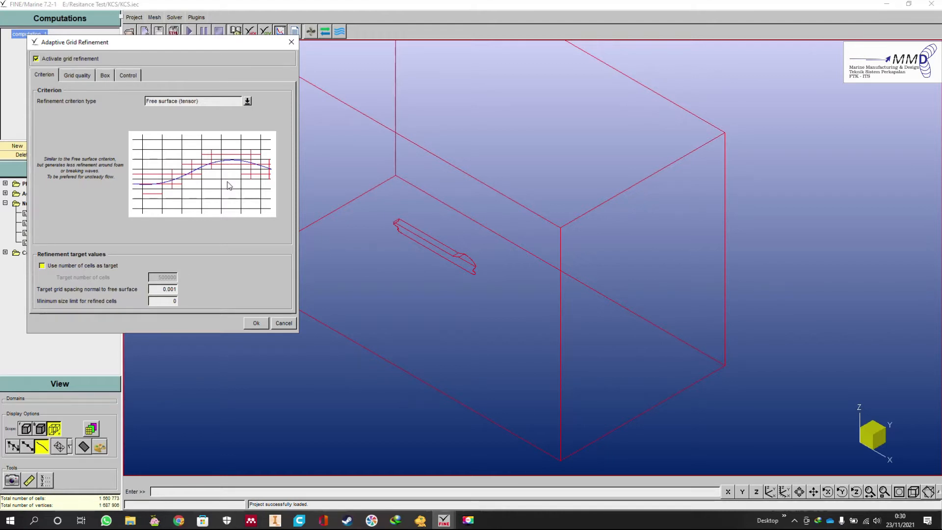
click(79, 77)
click(104, 77)
click(130, 76)
click(104, 76)
click(80, 76)
click(47, 77)
click(128, 75)
click(76, 75)
click(44, 75)
click(134, 76)
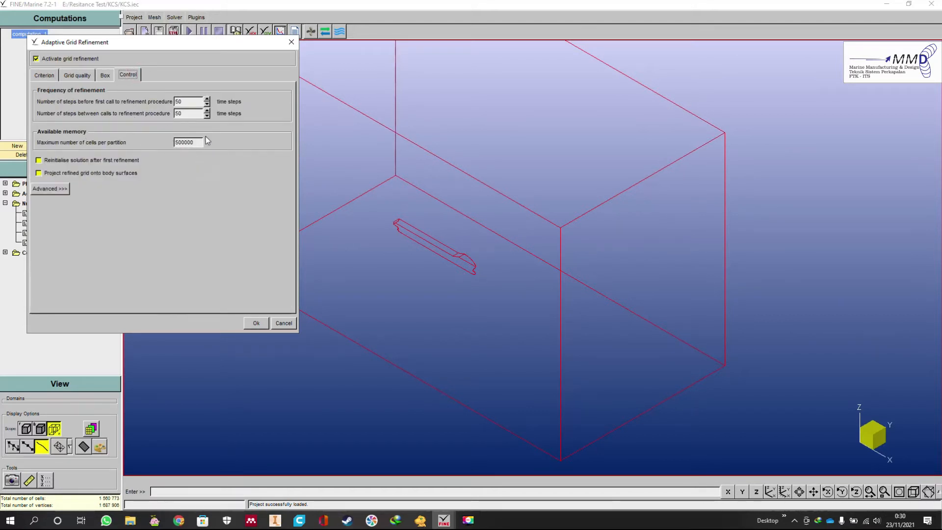
click(283, 324)
Temporarily activate the overset grid to examine its domain specification, and discard the activation
click(60, 233)
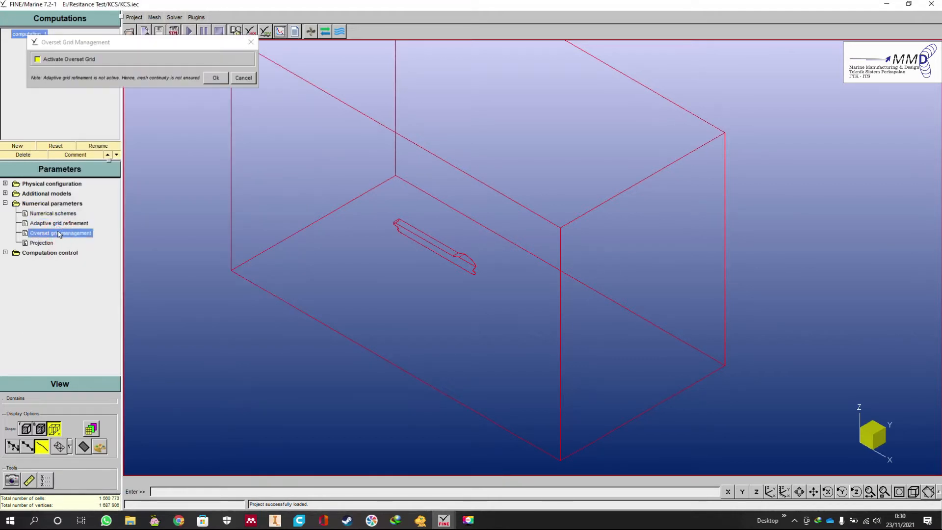
click(78, 58)
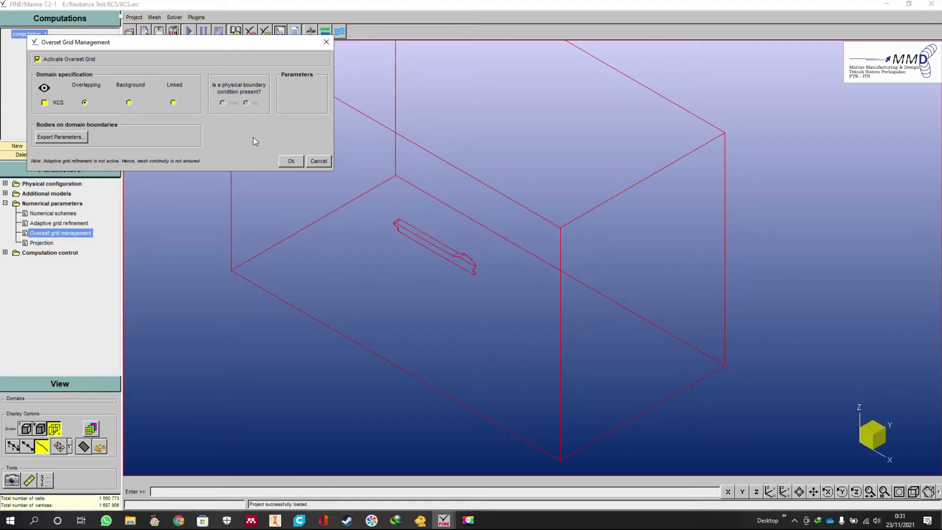
click(324, 162)
Open the projection settings, toggle the activation option on and off, and close them without saving
click(45, 244)
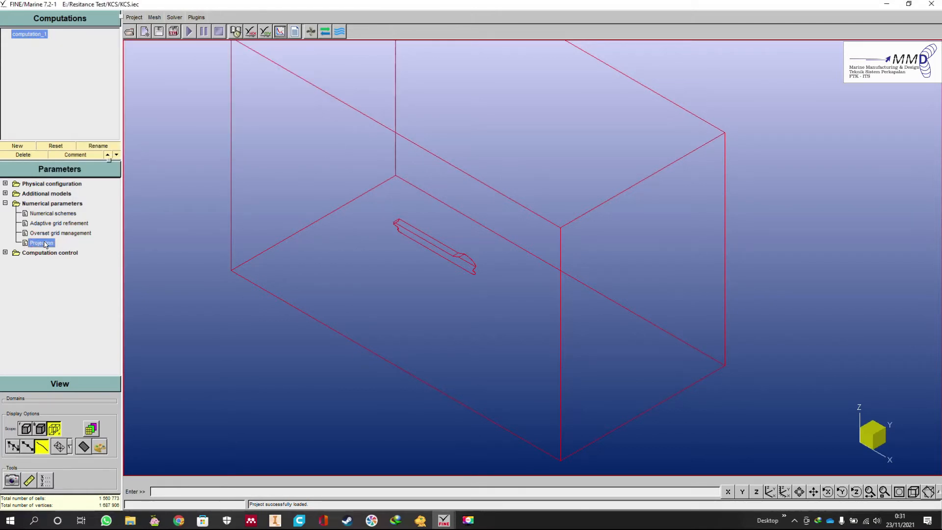
double_click(44, 244)
click(88, 58)
click(88, 58)
click(181, 77)
Collapse the numerical parameters and open the control variables under computation control
click(7, 207)
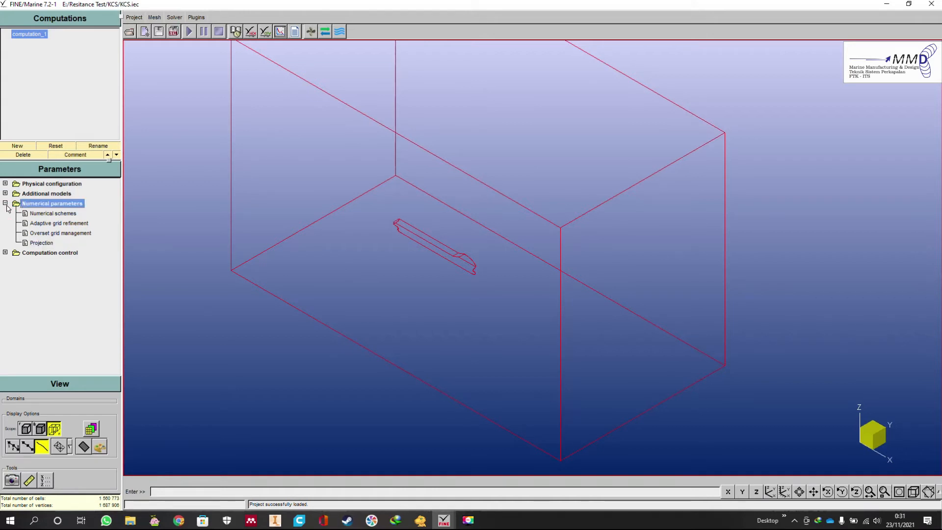
click(5, 203)
click(5, 214)
click(5, 214)
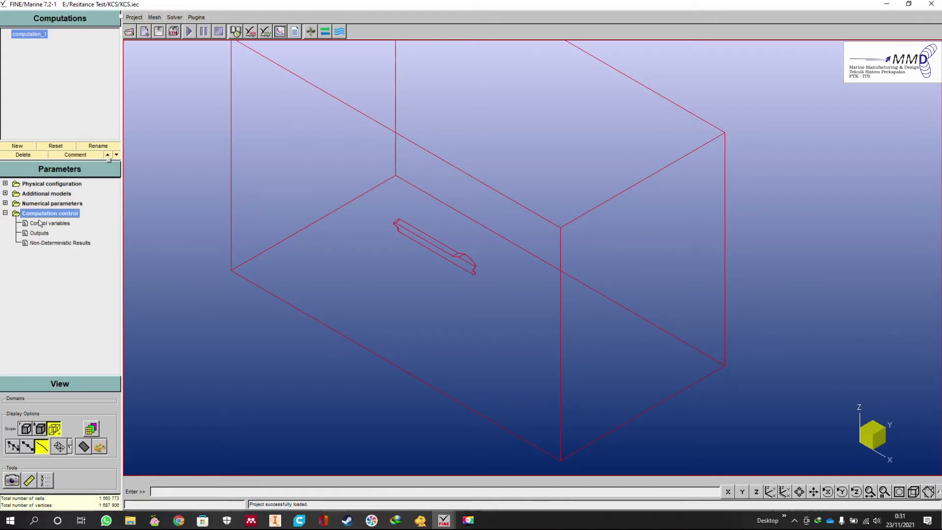
double_click(54, 223)
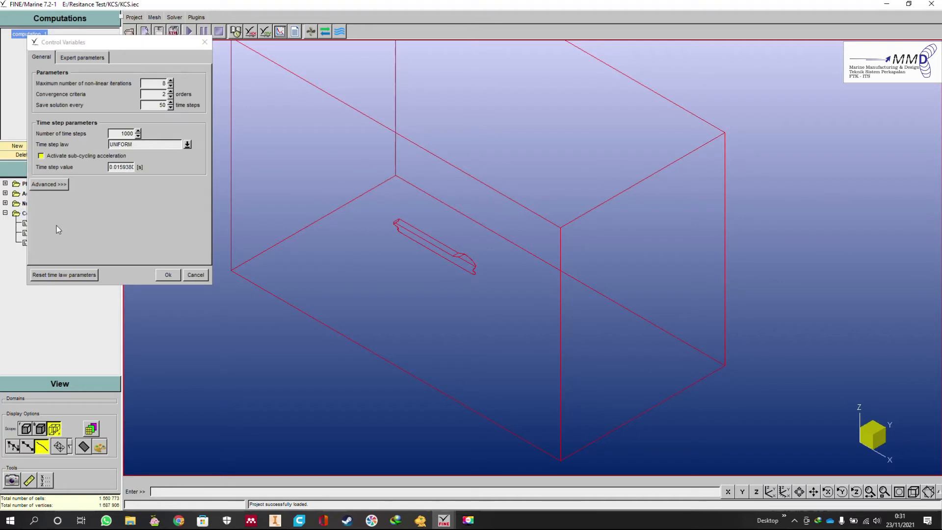
drag(127, 48, 138, 63)
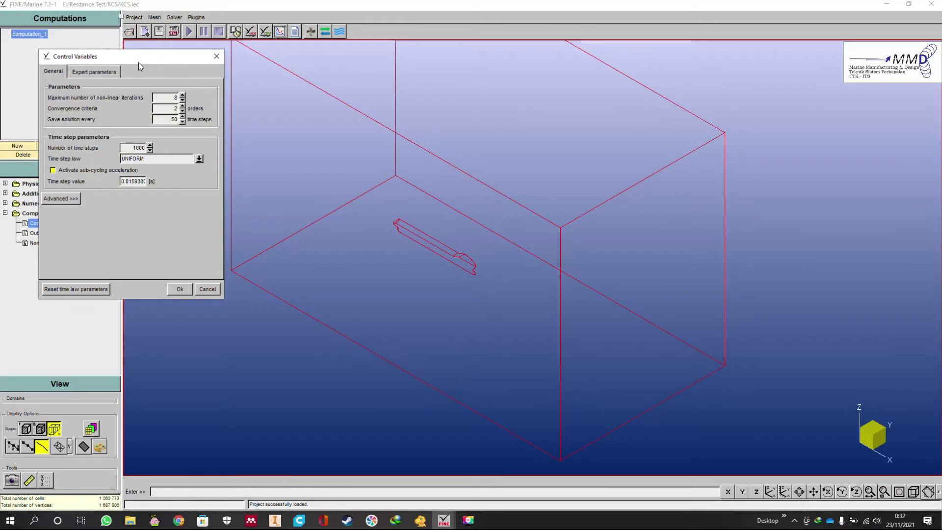
Review the non-linear iterations, convergence criteria, saving interval, number of time steps and available time step laws without changing them
click(162, 101)
click(168, 108)
click(174, 98)
click(166, 109)
click(168, 120)
click(131, 148)
click(199, 159)
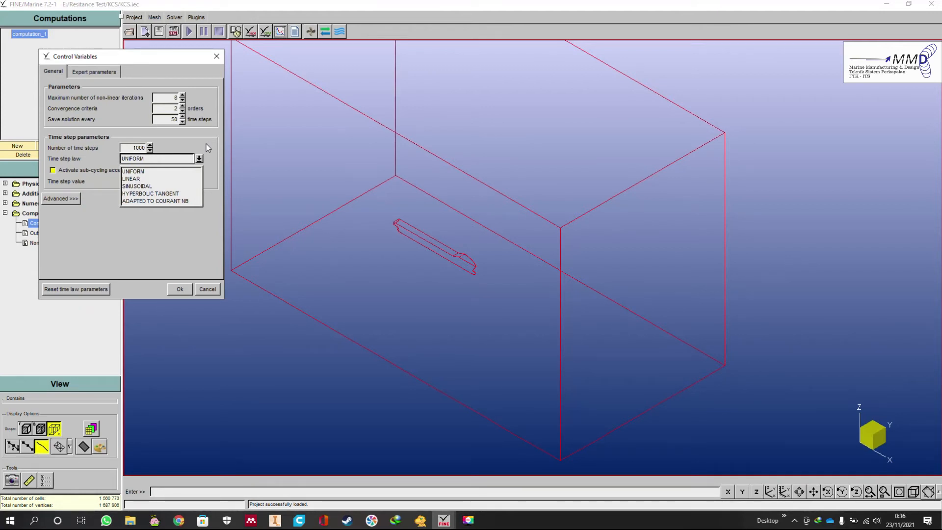
click(206, 144)
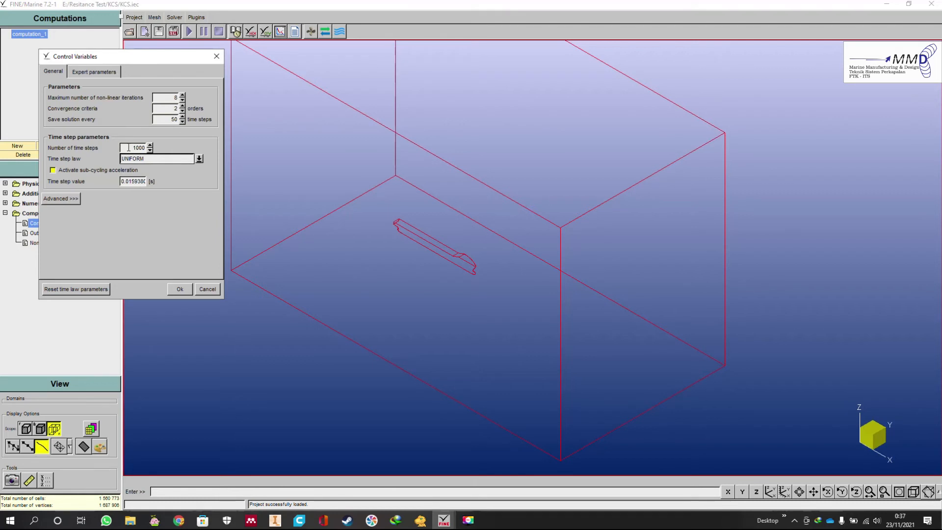
Examine the advanced pressure solver parameters and the expert gradient evaluation options, and close the control variables without saving
click(58, 200)
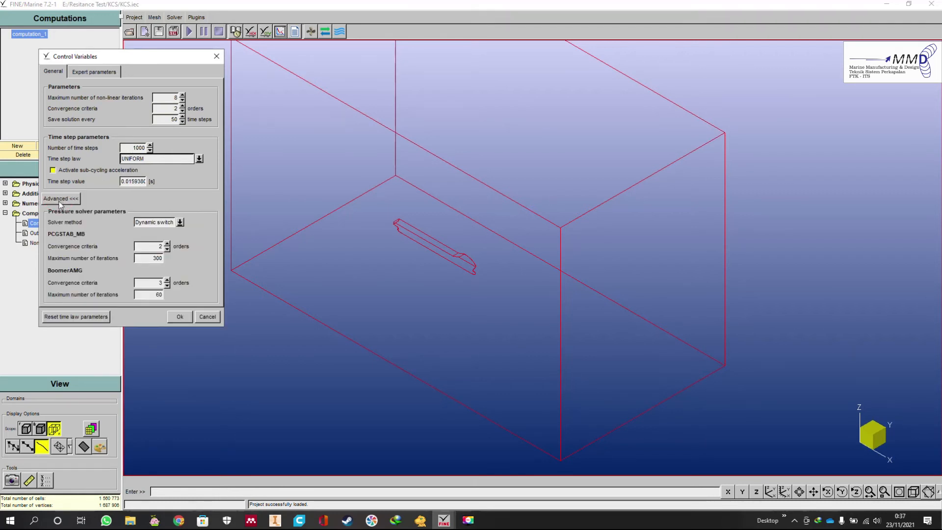
click(60, 199)
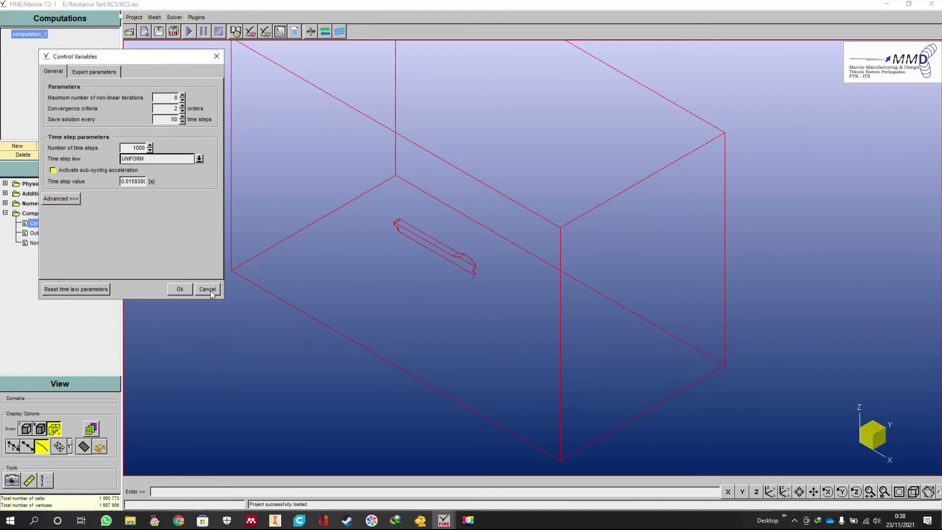
click(103, 73)
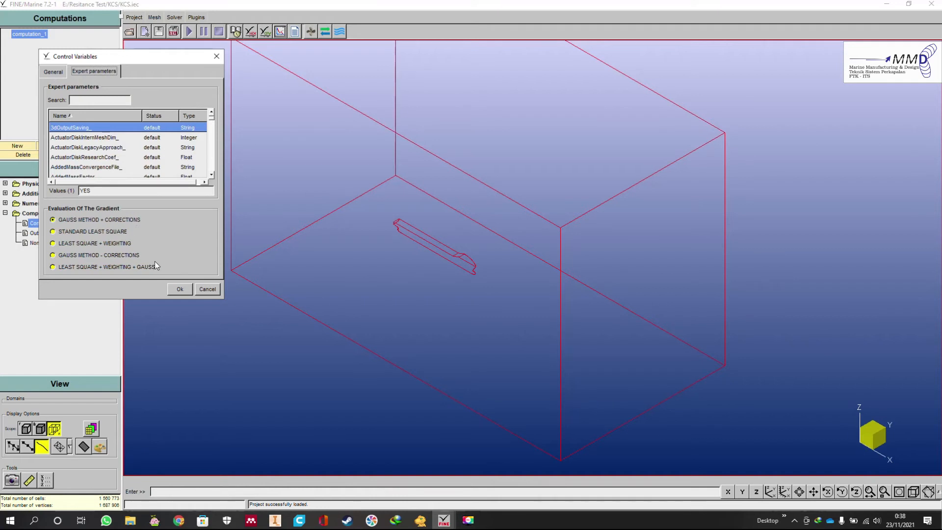
click(206, 289)
Review the motion and force, probe, optional output and mean flow variables in the output parameters, and close them without saving
click(40, 234)
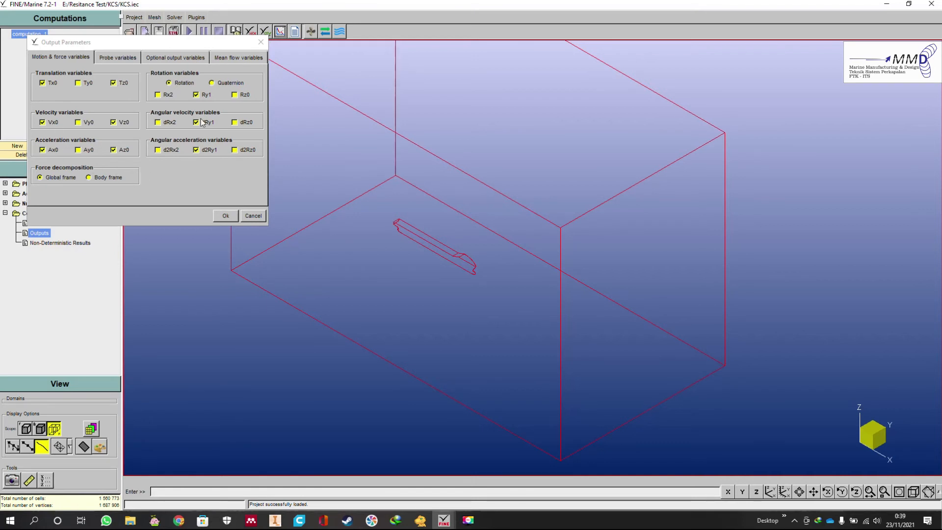
click(119, 58)
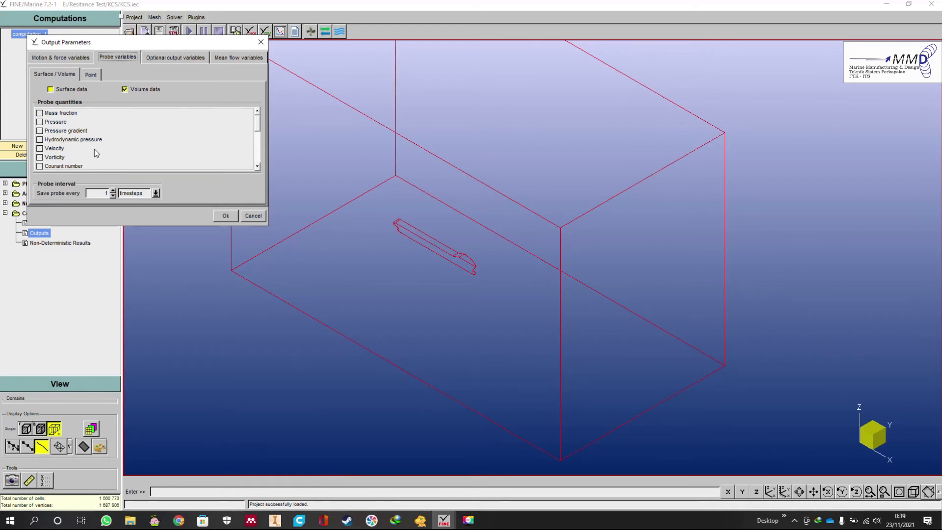
drag(54, 43, 74, 50)
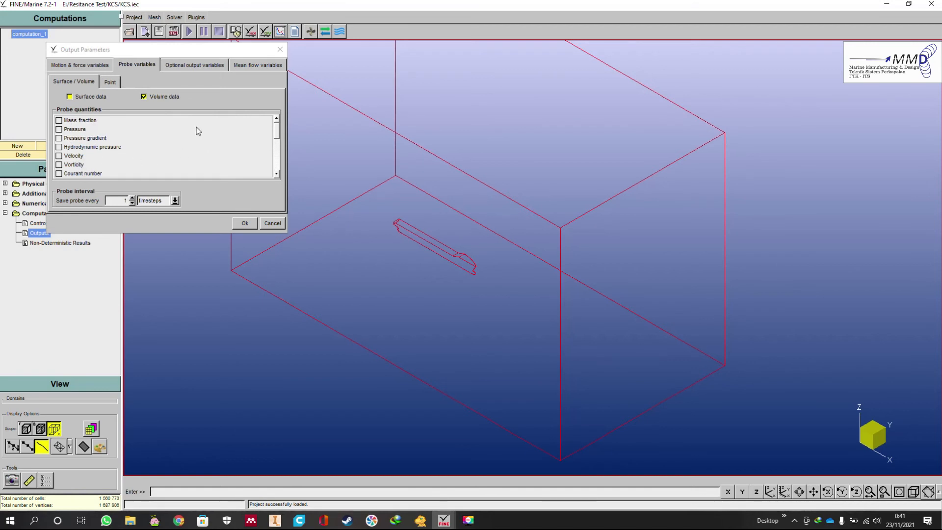
click(181, 65)
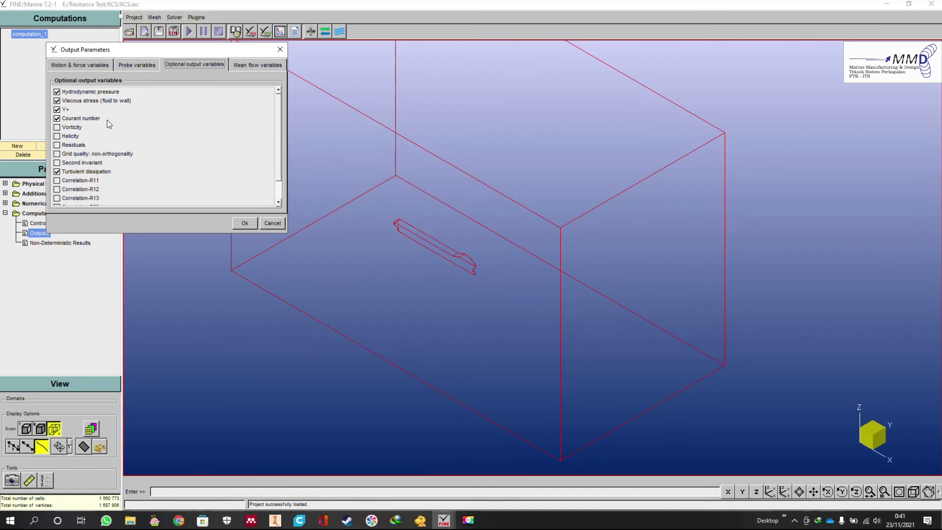
click(253, 64)
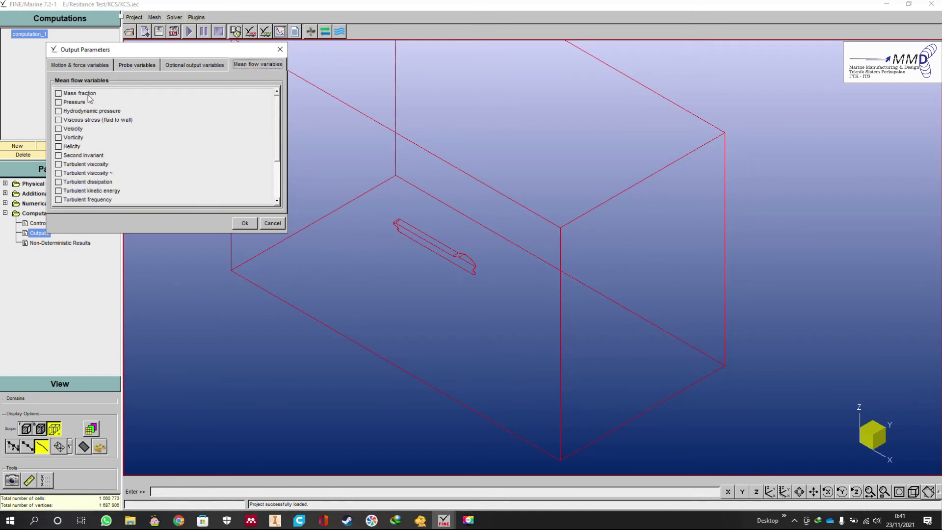
click(196, 64)
click(253, 65)
click(273, 223)
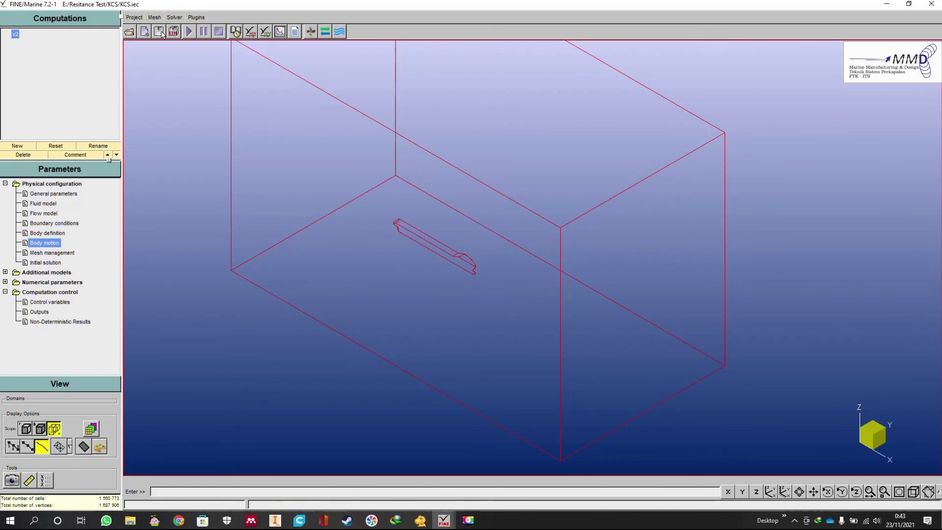
Launch the v2 computation, accept the serial launching mode, and start its task with 4 partitions
click(190, 34)
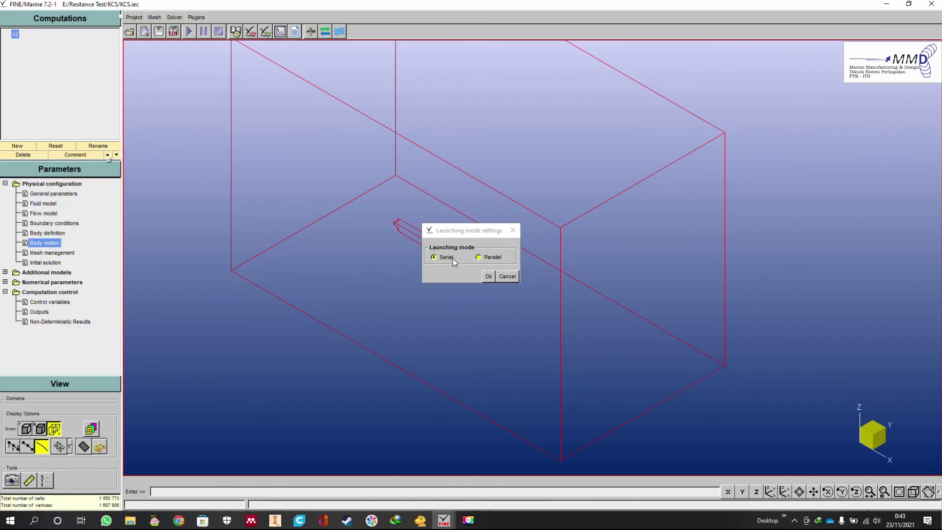
click(488, 277)
double_click(220, 270)
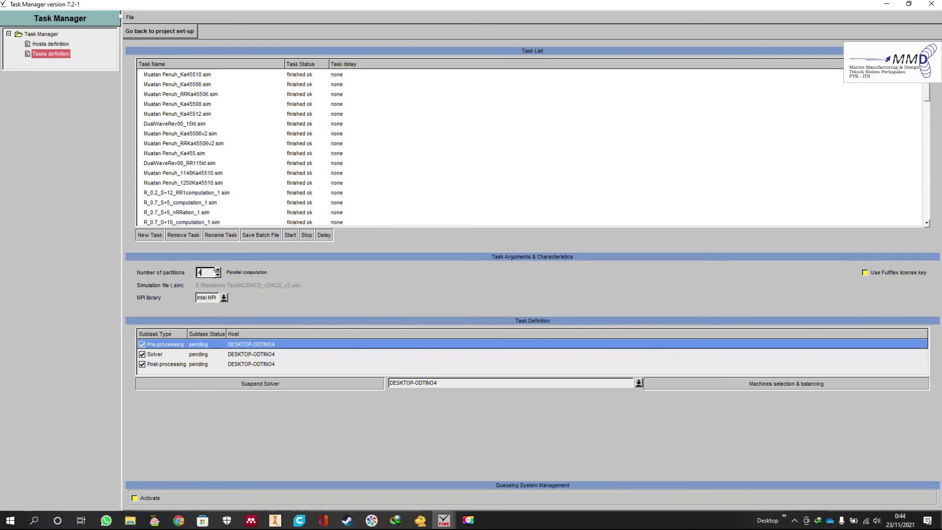
click(291, 236)
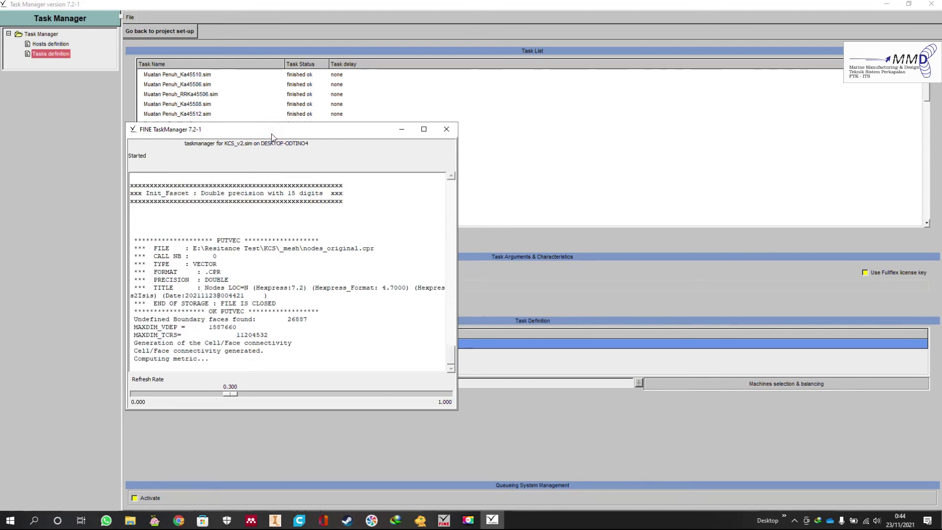
Dock the solver log and the Windows Task Manager's performance view side by side, each on half the screen
key(super+Left)
click(546, 517)
right_click(547, 519)
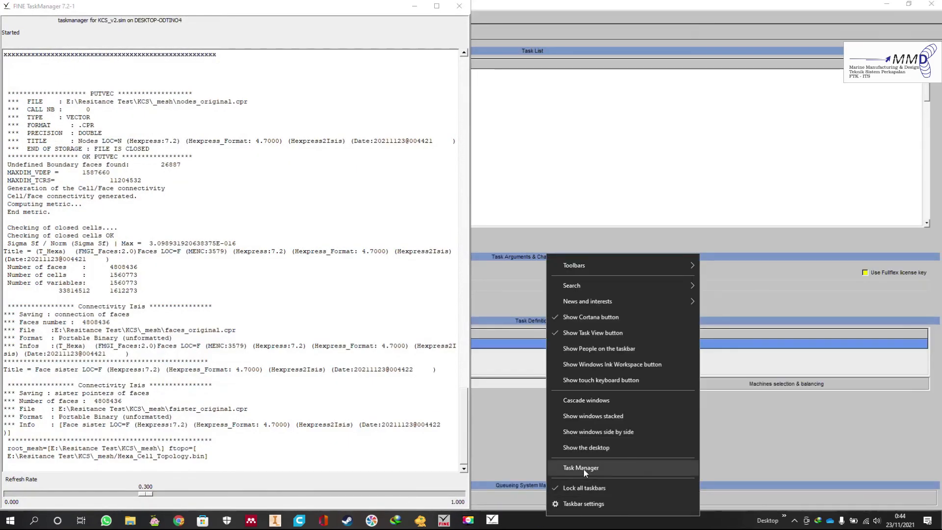
click(584, 469)
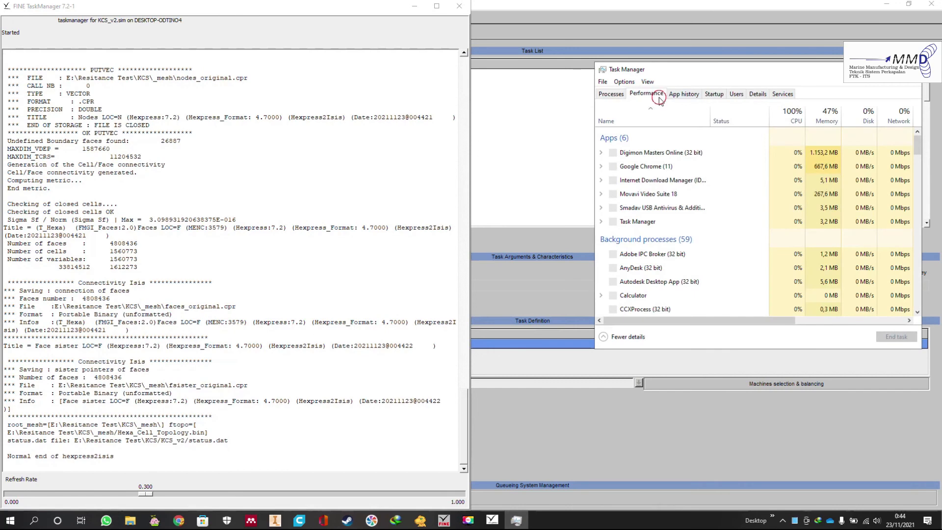
click(659, 97)
key(super+Right)
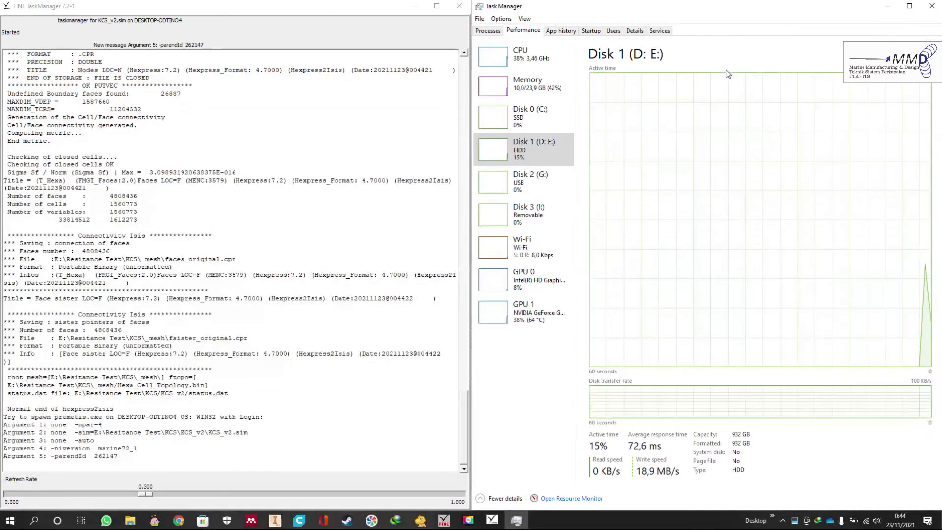
Check the CPU and memory usage while the solver is running
click(535, 64)
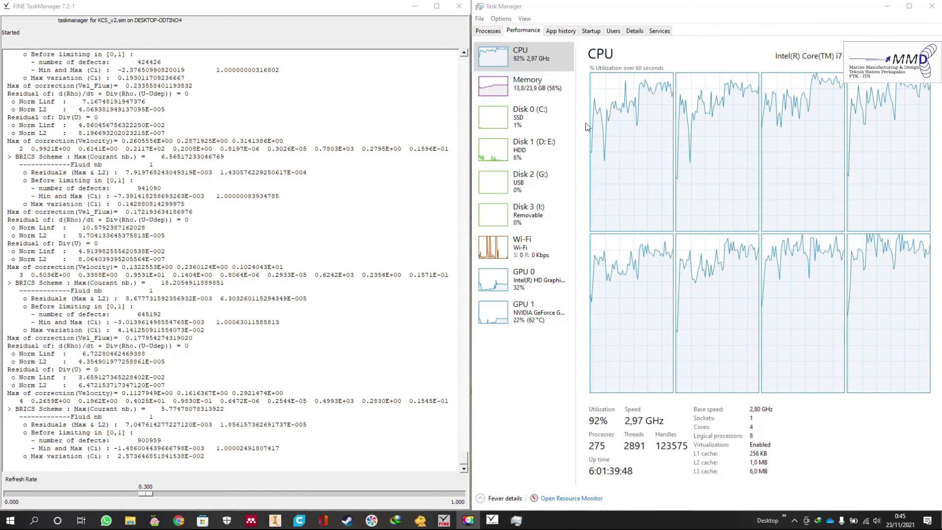
click(546, 101)
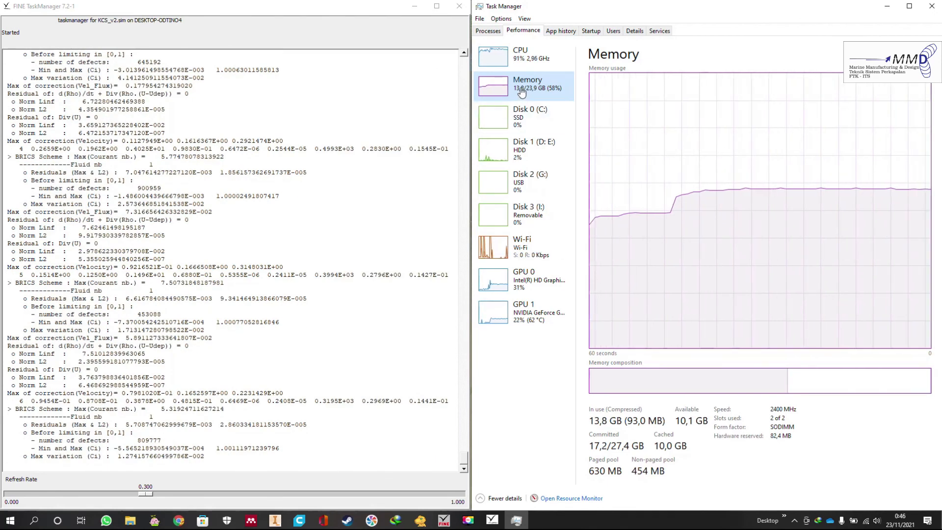
click(533, 58)
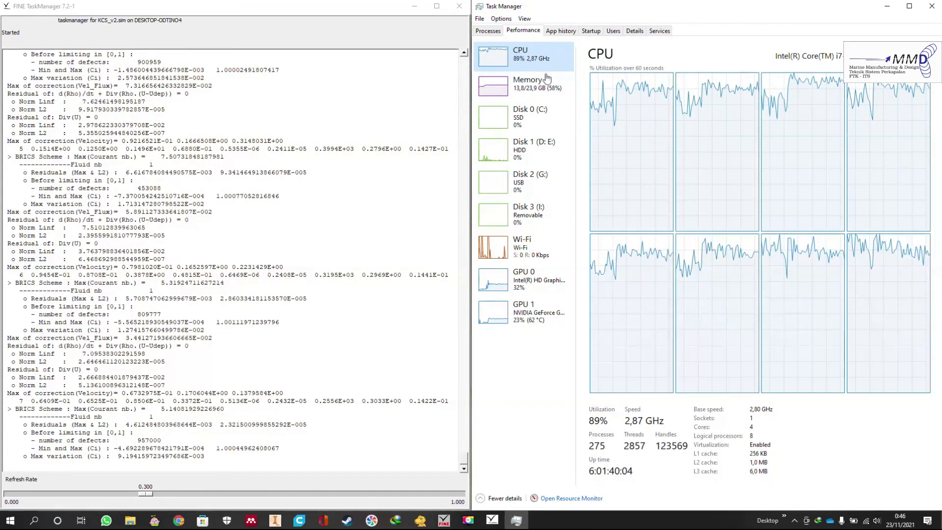
Examine the solver log for the vessel's active degrees of freedom, non-linear convergence history, Courant number histogram and time used per time step
click(310, 257)
scroll(310, 256, up, 20)
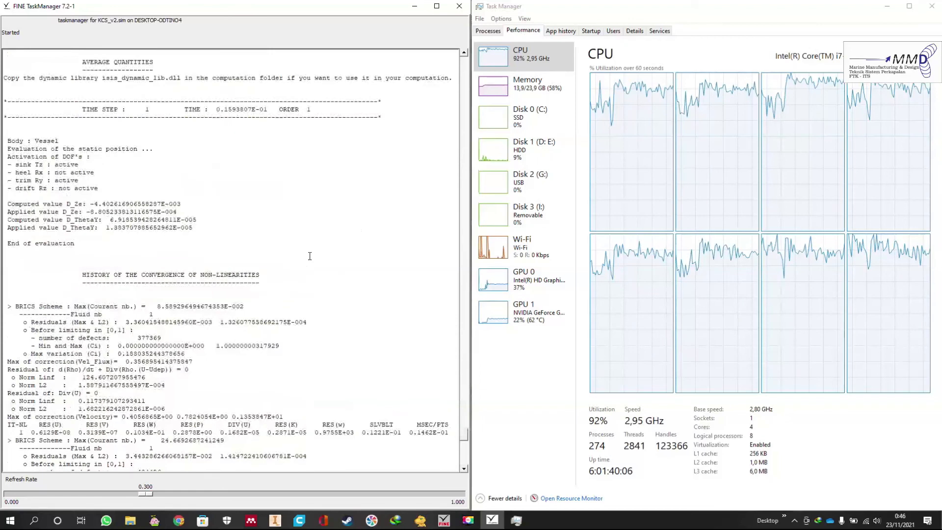
scroll(310, 255, up, 1)
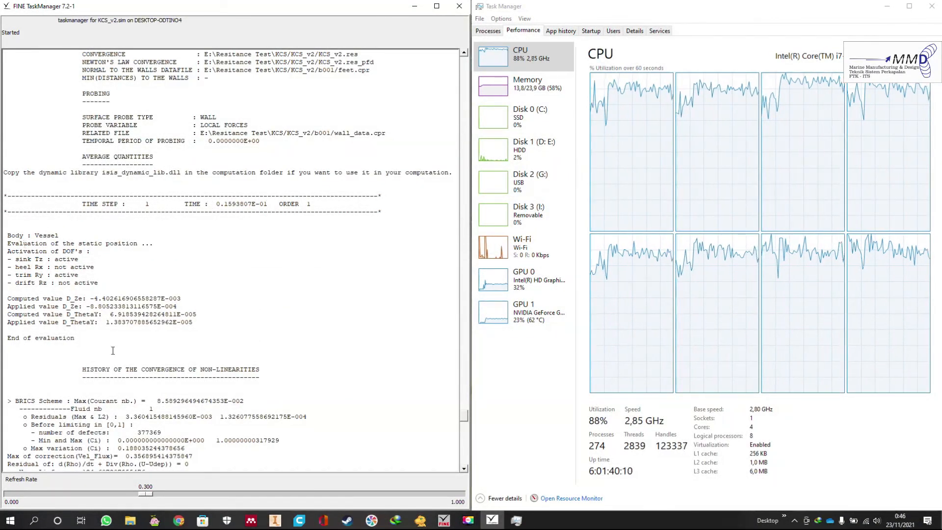
scroll(265, 292, down, 20)
scroll(264, 291, down, 20)
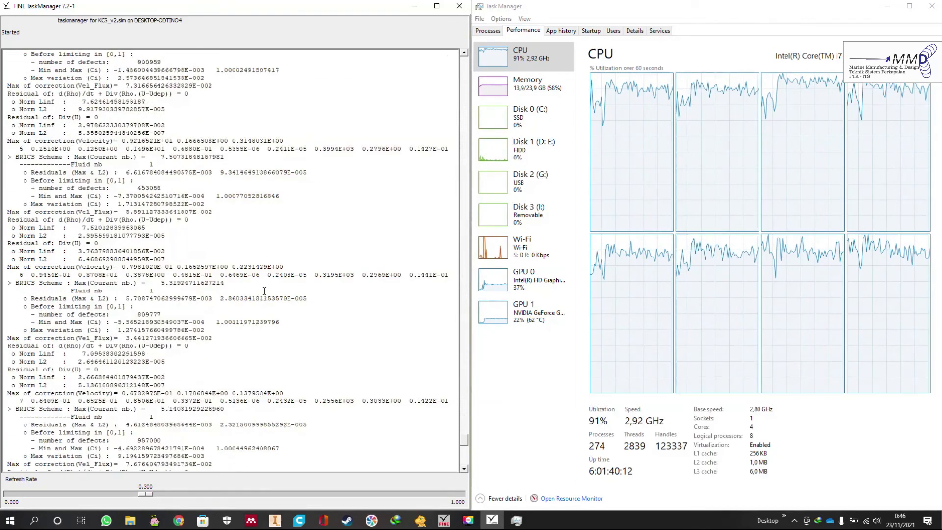
scroll(265, 291, down, 2)
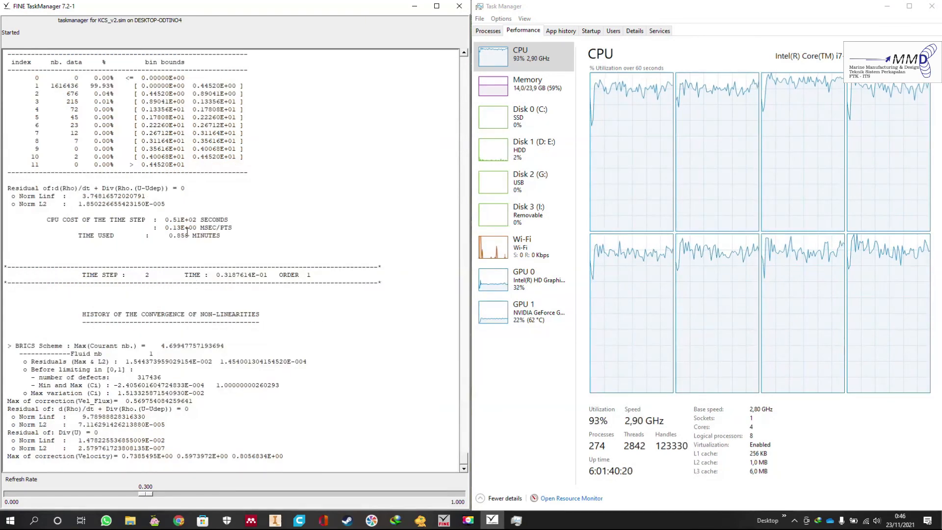
scroll(182, 227, up, 5)
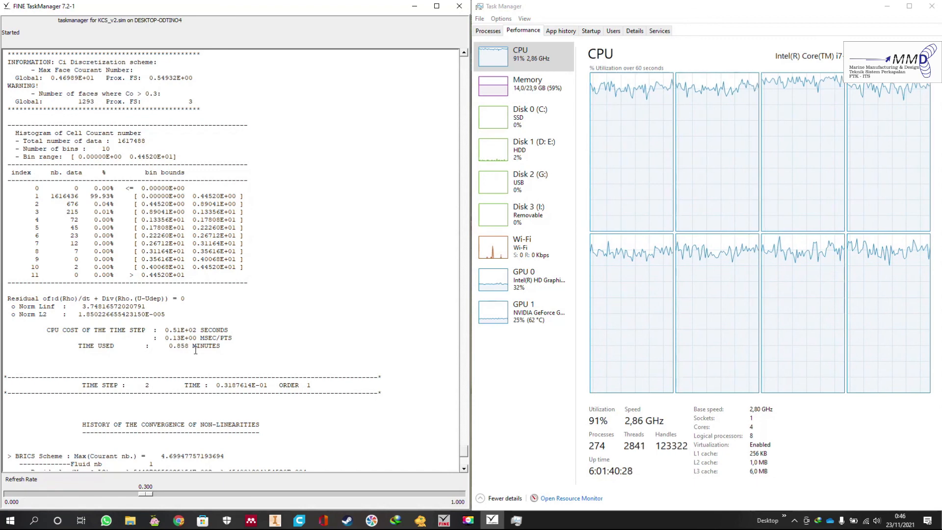
scroll(195, 350, up, 3)
scroll(252, 328, down, 4)
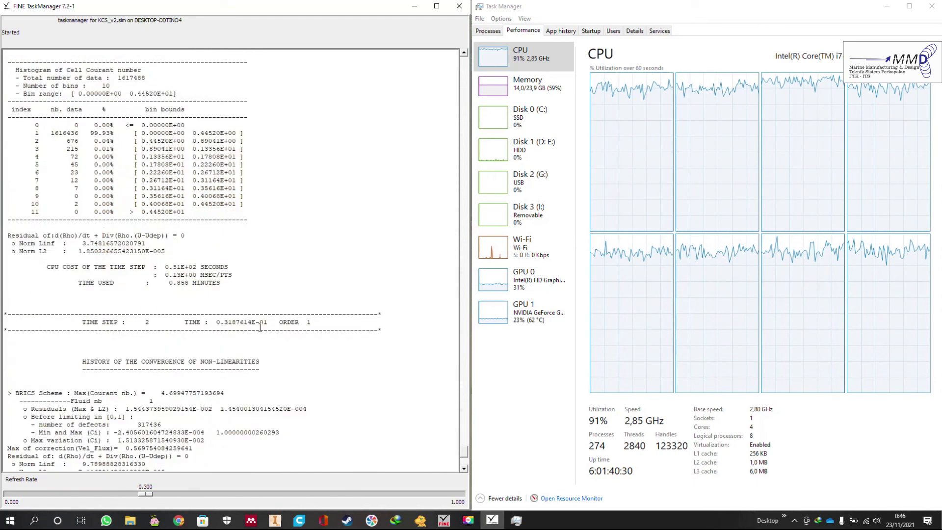